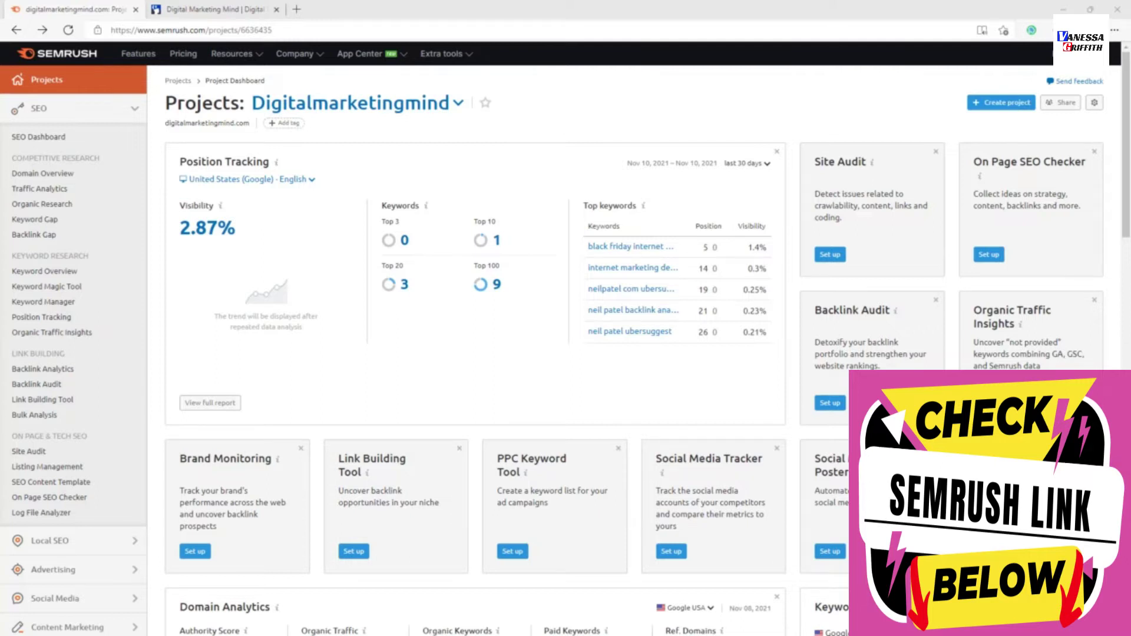
Open the Site Audit setup and view the crawl scope's examples for domain, subdomain and subfolder.
click(824, 262)
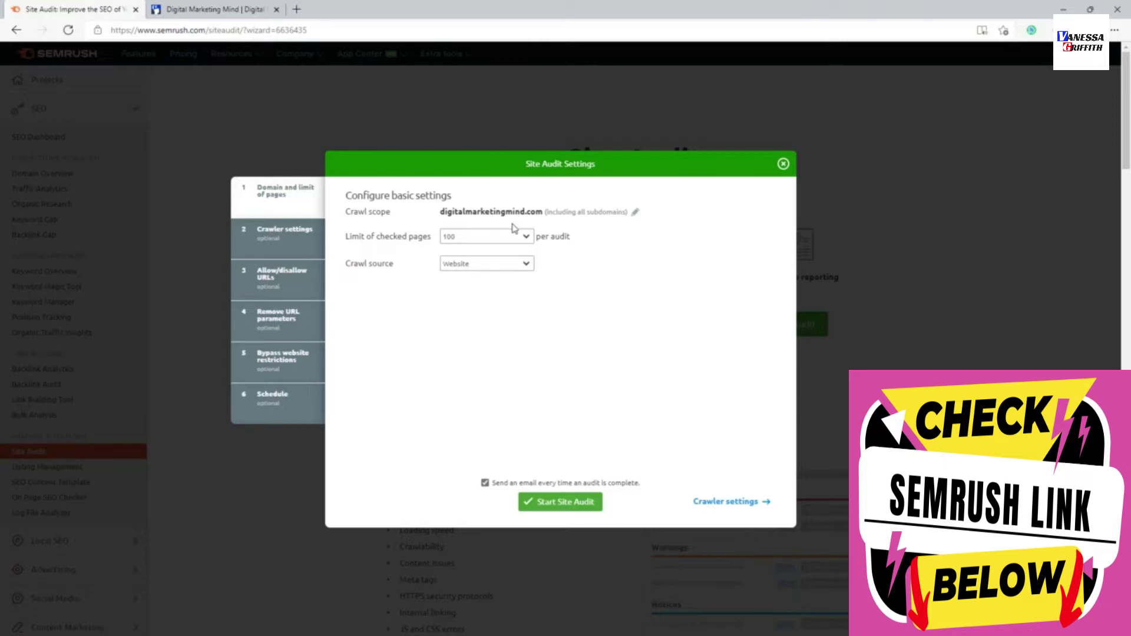
click(636, 213)
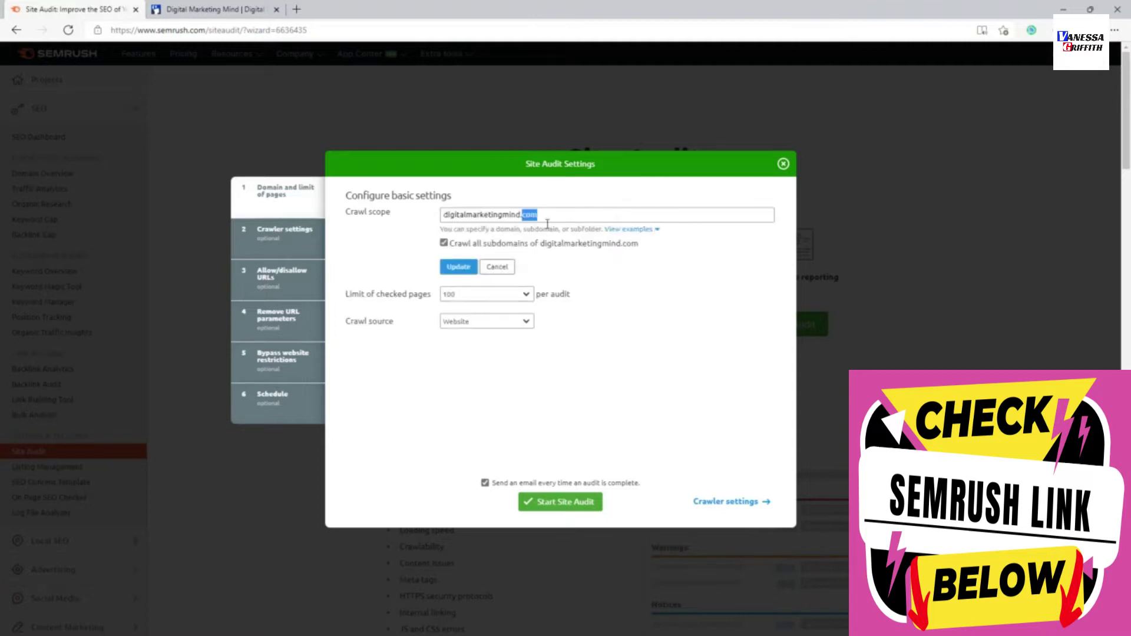
click(657, 232)
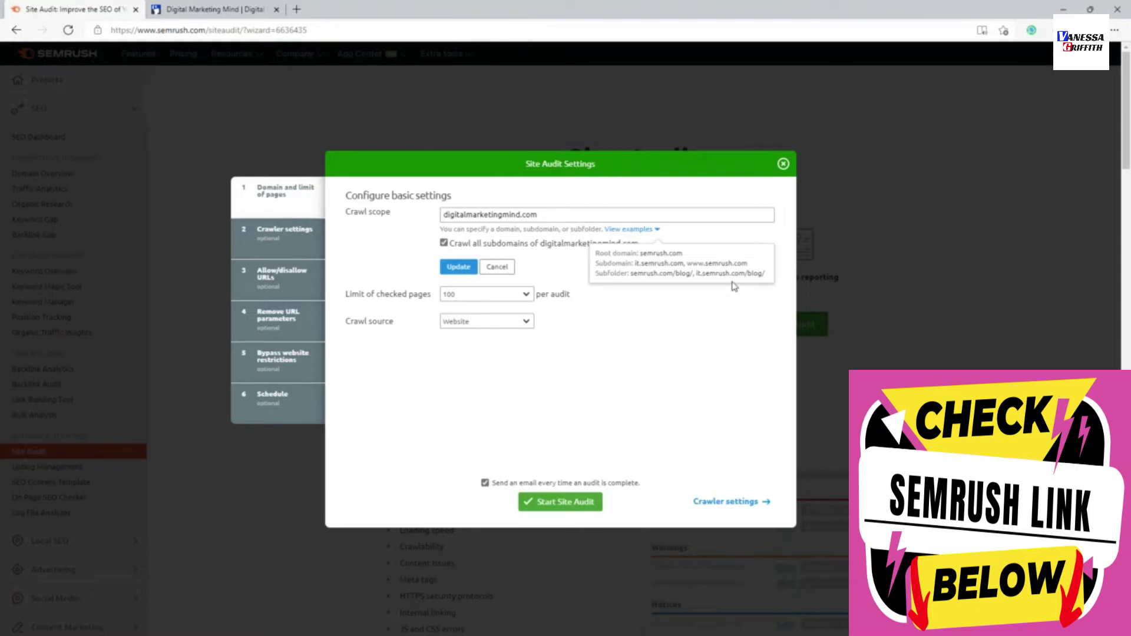
click(539, 265)
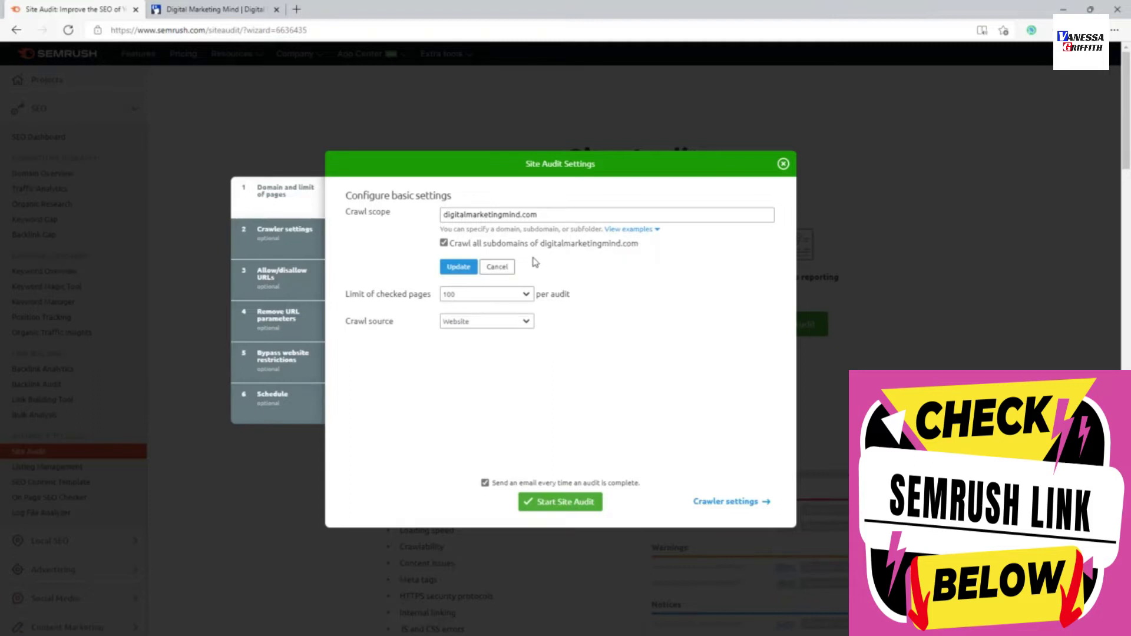
click(493, 266)
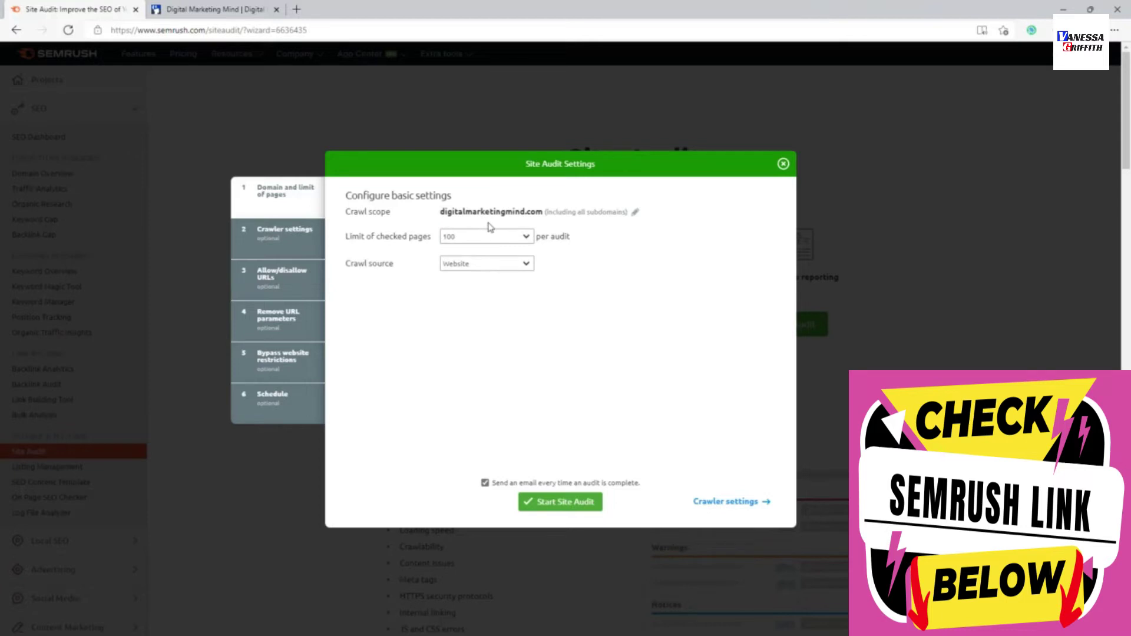
Set the limit of checked pages to 10,000 per audit.
click(485, 238)
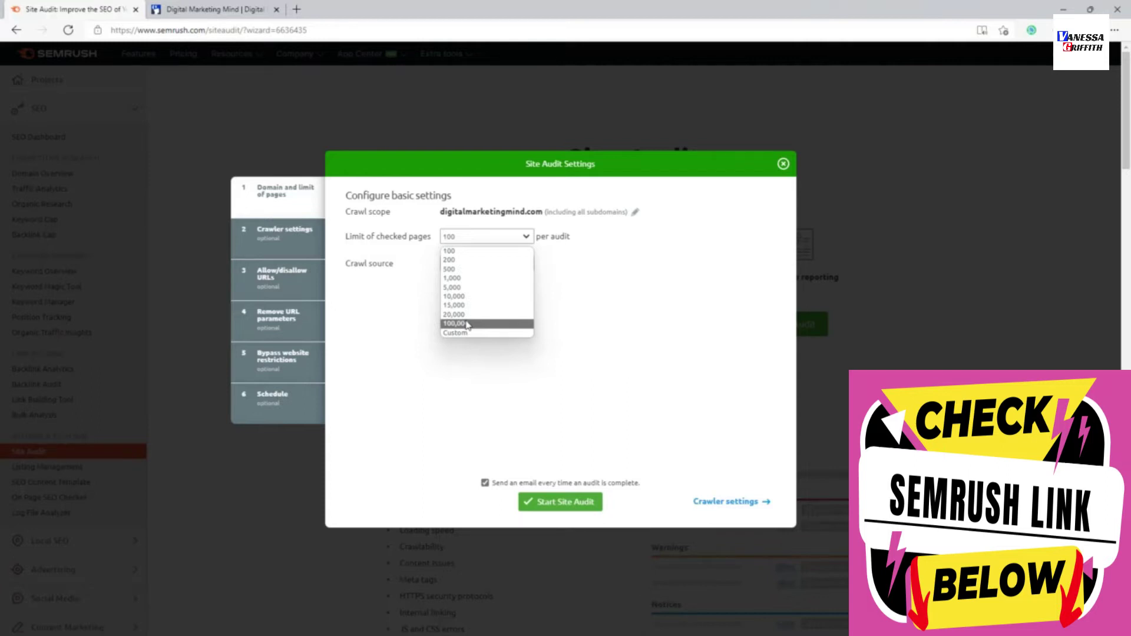
click(454, 296)
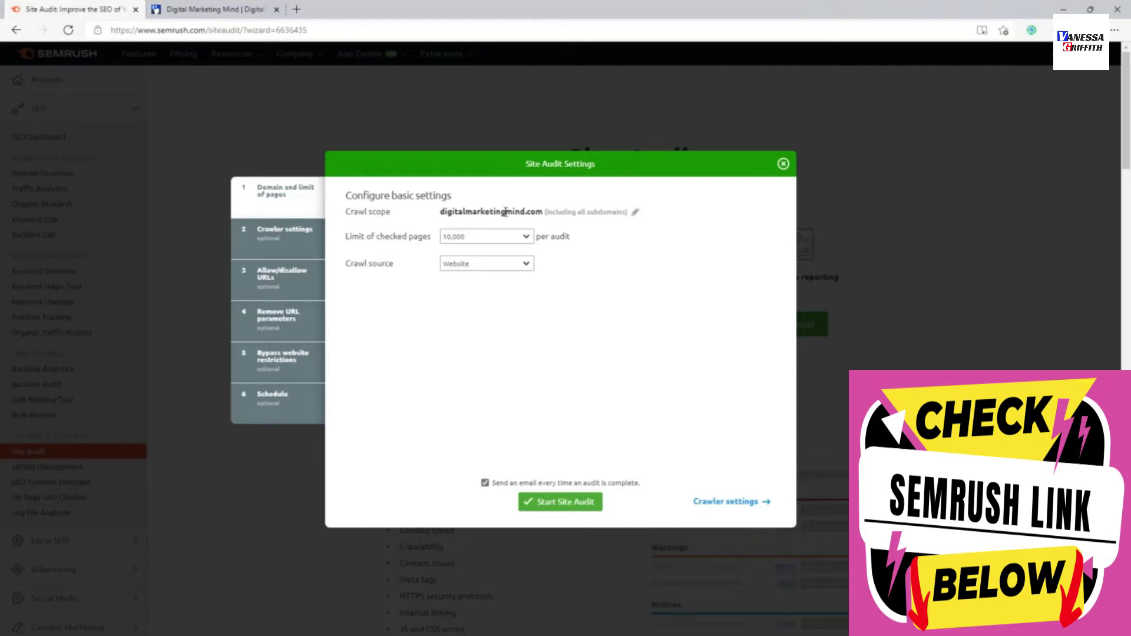
Try the crawl sources Sitemaps on site, Enter sitemap URL and URLs from file, returning to Website.
click(475, 265)
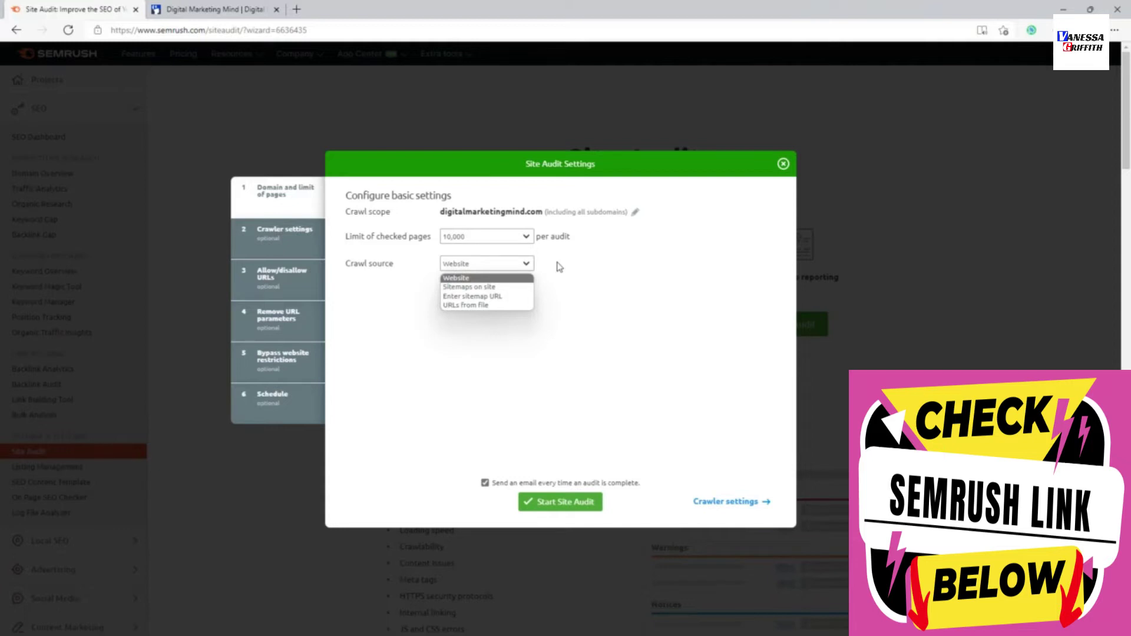
click(475, 287)
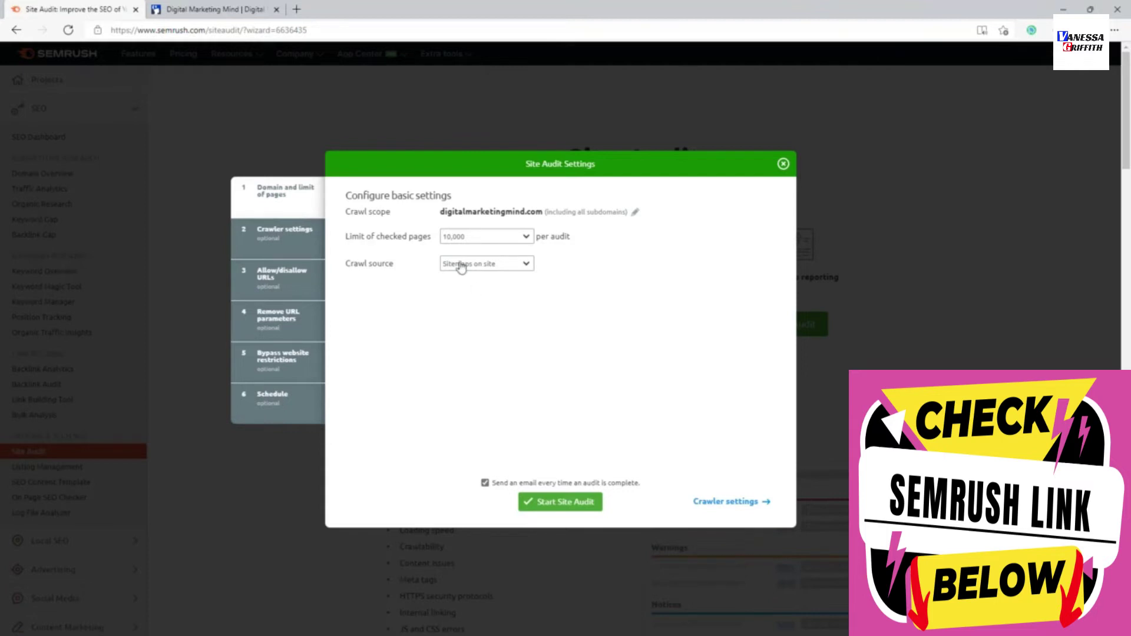
click(460, 266)
click(478, 299)
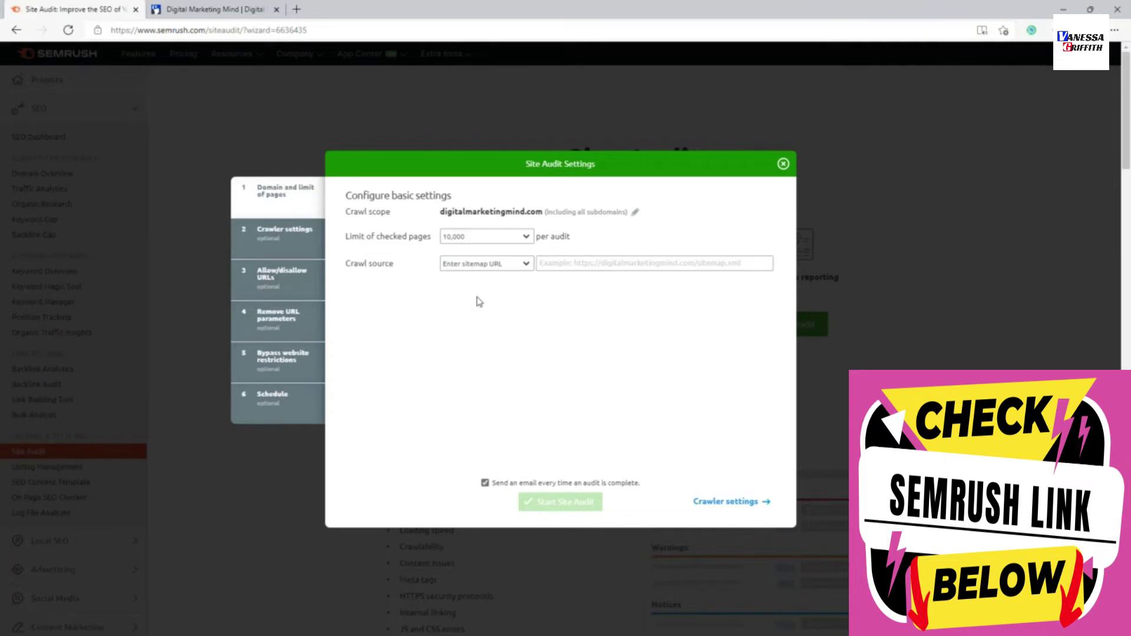
click(520, 263)
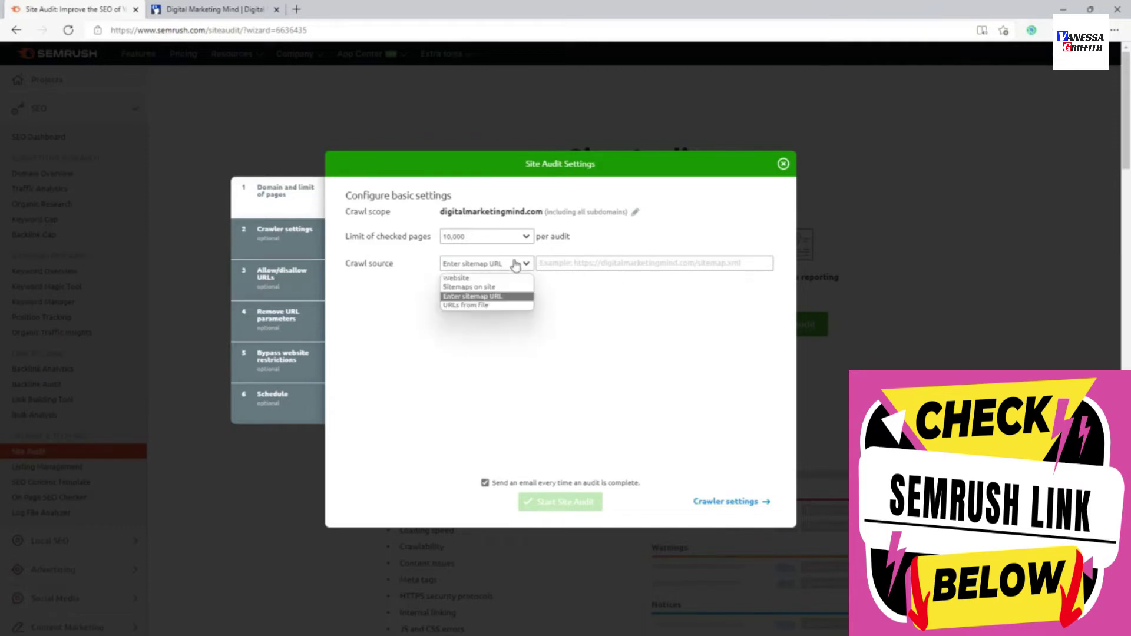
click(458, 307)
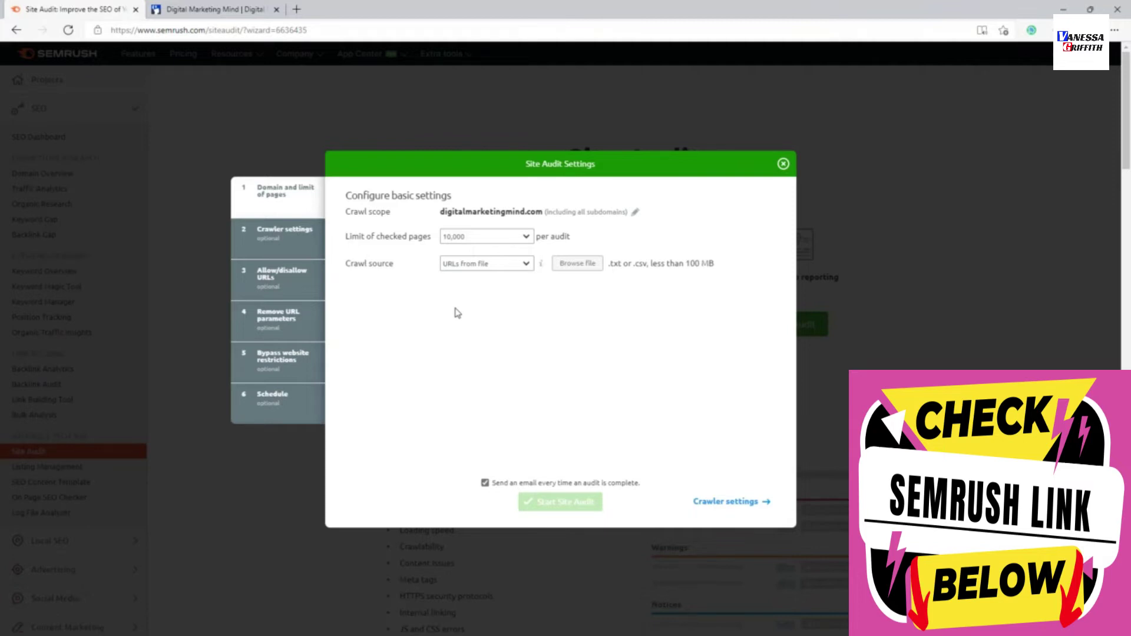
click(471, 269)
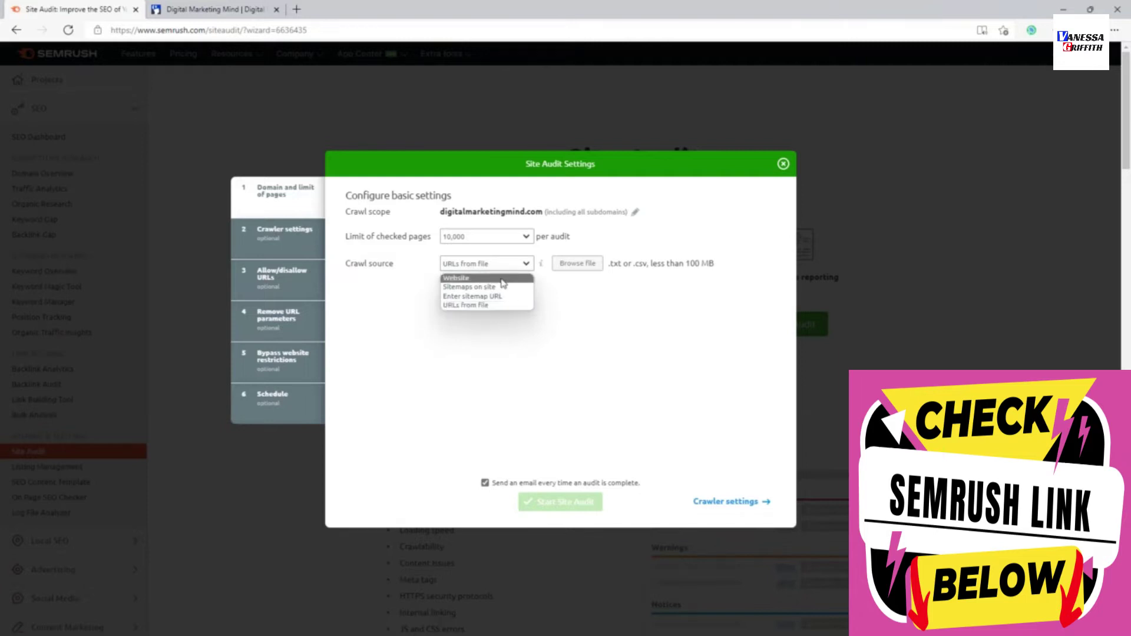
click(501, 279)
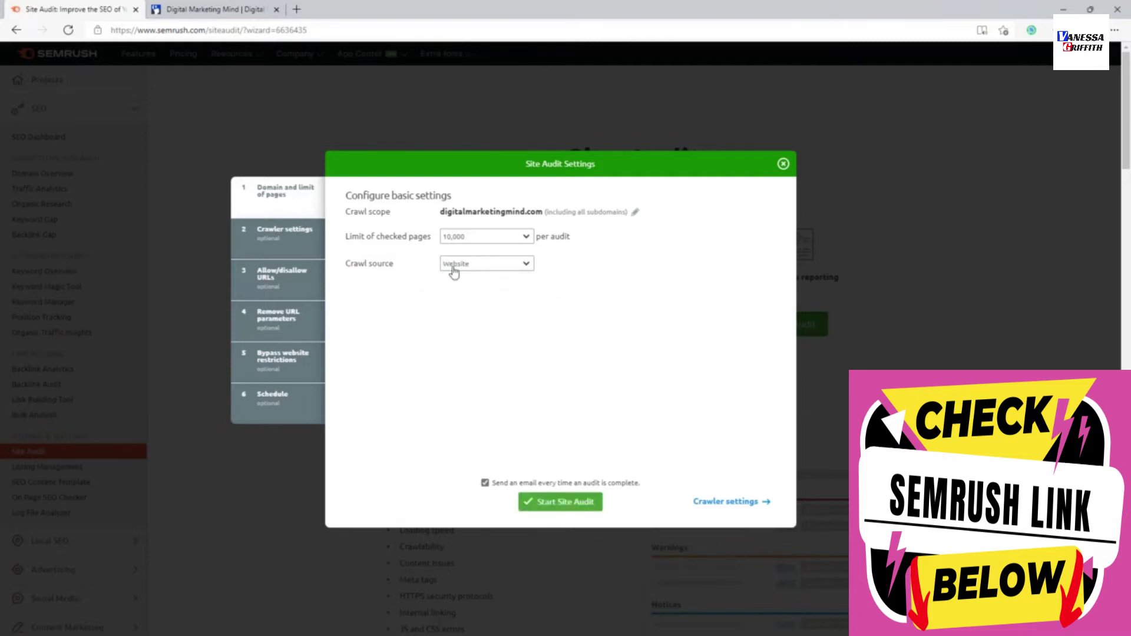
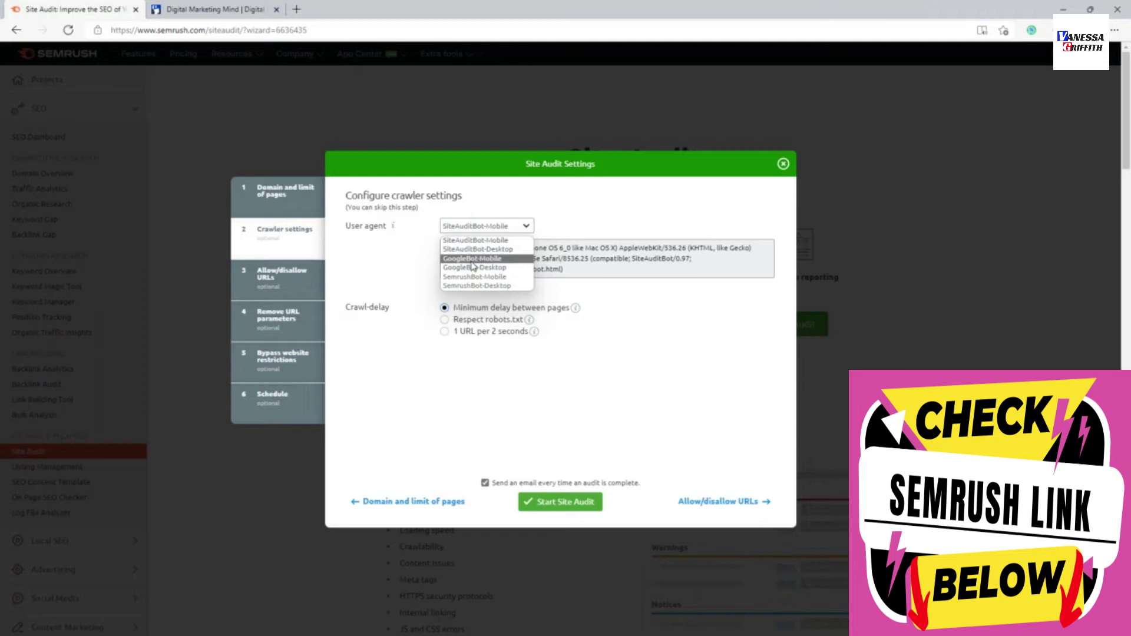
Set the crawler's user agent to GoogleBot-Desktop and its crawl delay to Respect robots.txt.
click(483, 268)
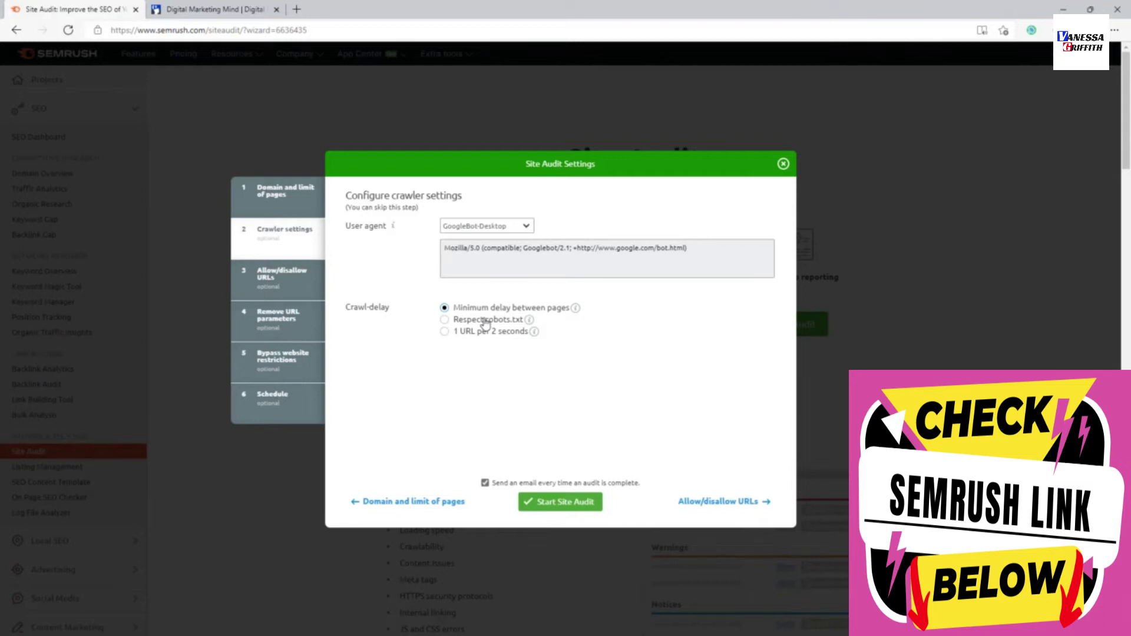
click(484, 321)
Go through the allow/disallow URLs and URL parameter settings, and enable crawling with your credentials in the website restrictions.
click(285, 277)
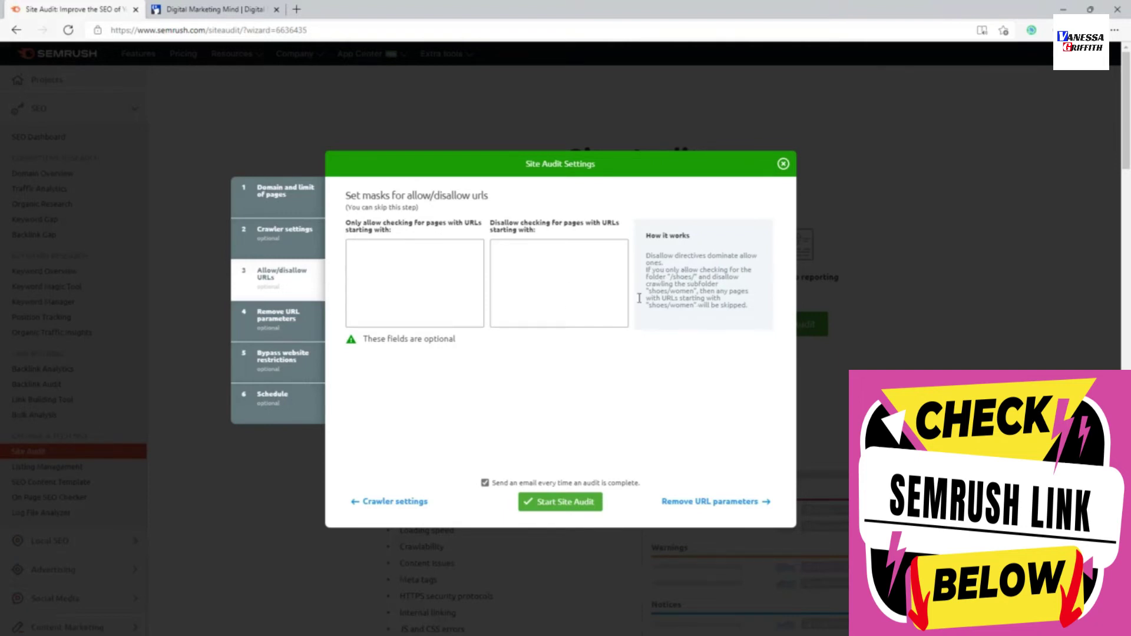
click(308, 317)
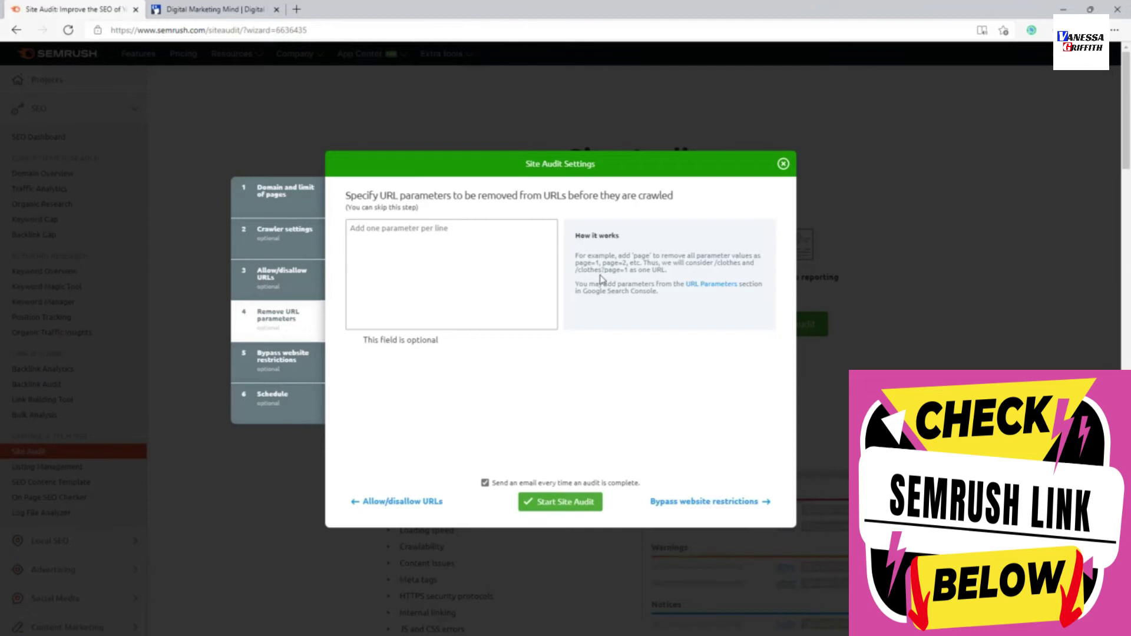
click(321, 360)
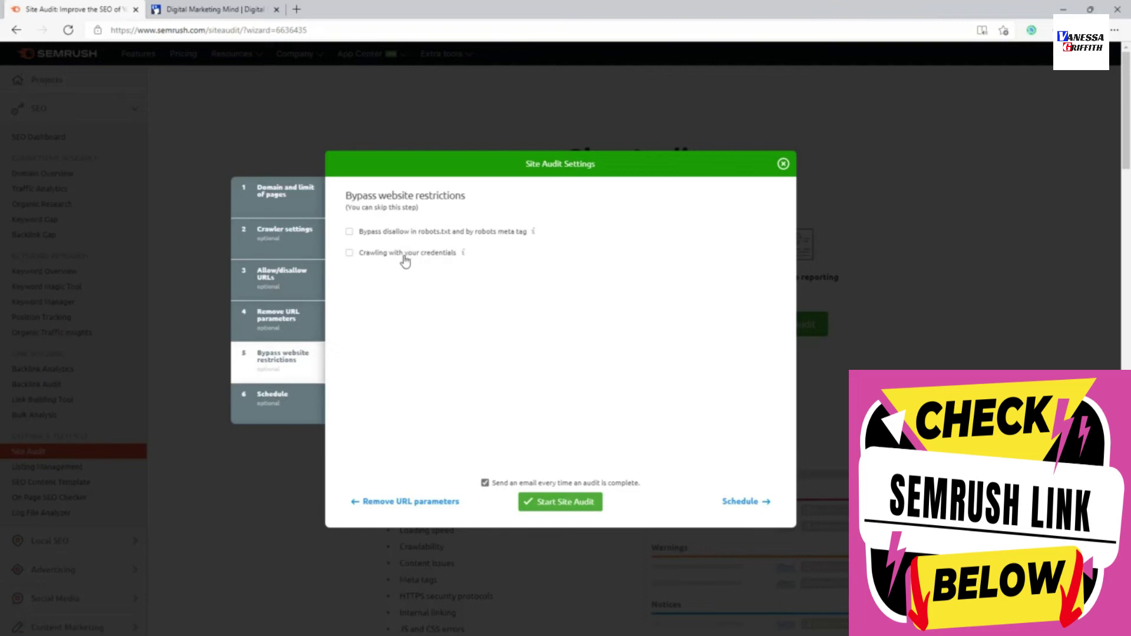
click(399, 256)
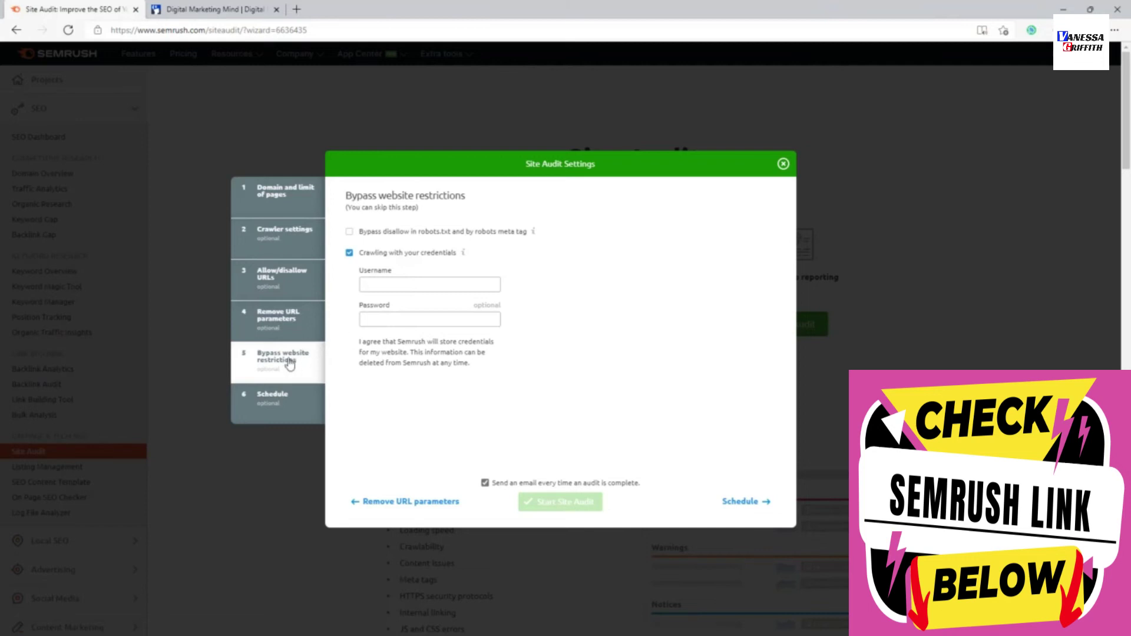
Schedule the site audit to run weekly, every Monday.
click(270, 404)
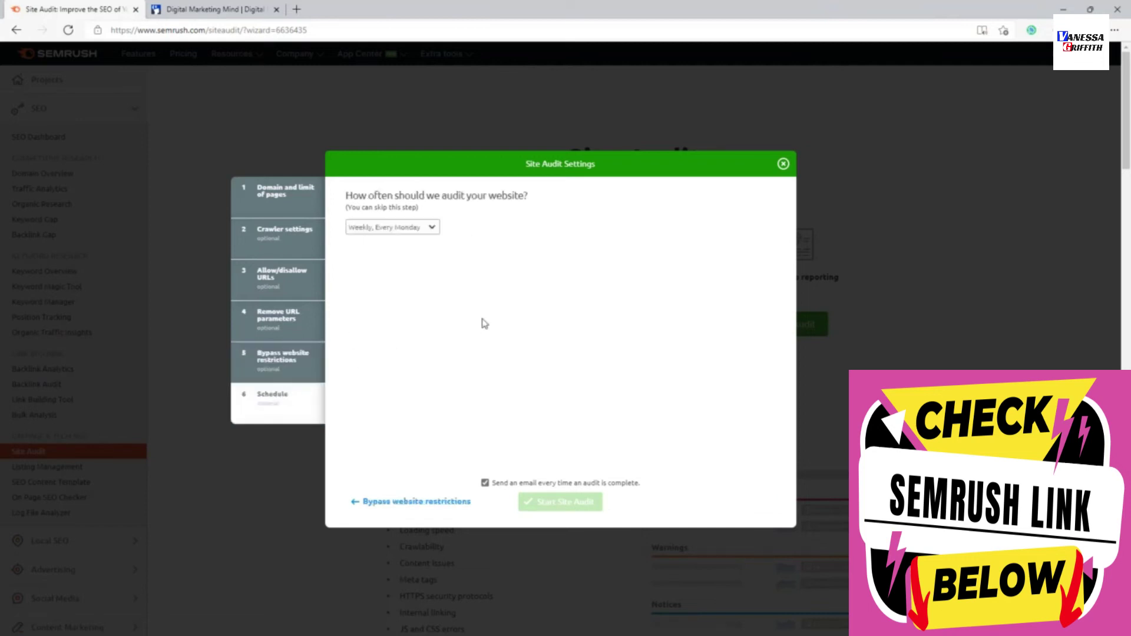
click(404, 232)
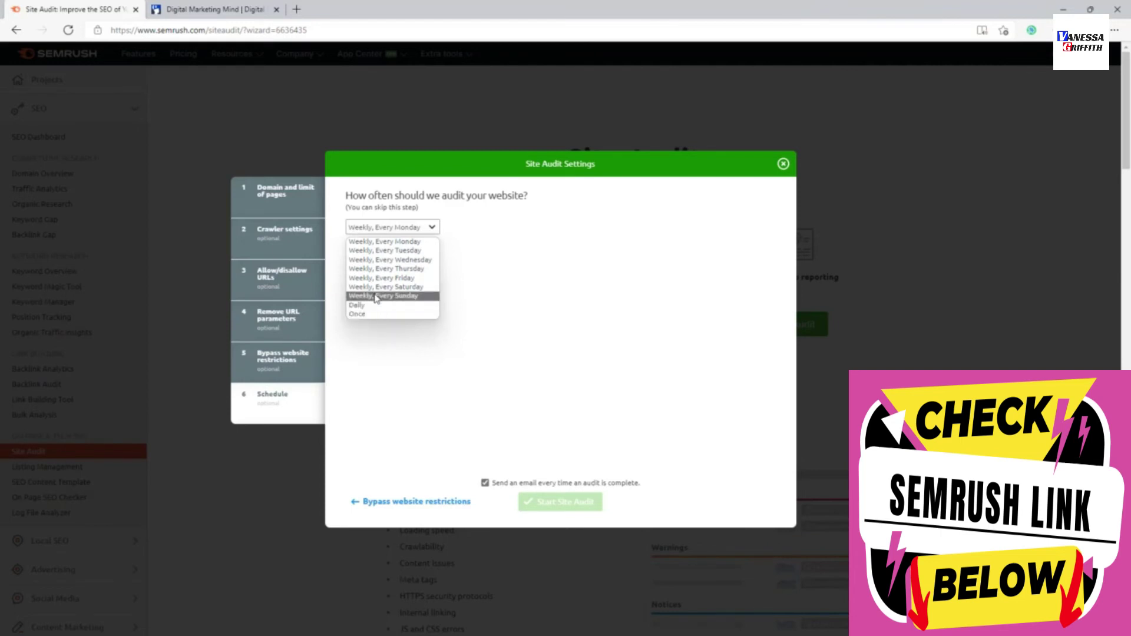
click(393, 241)
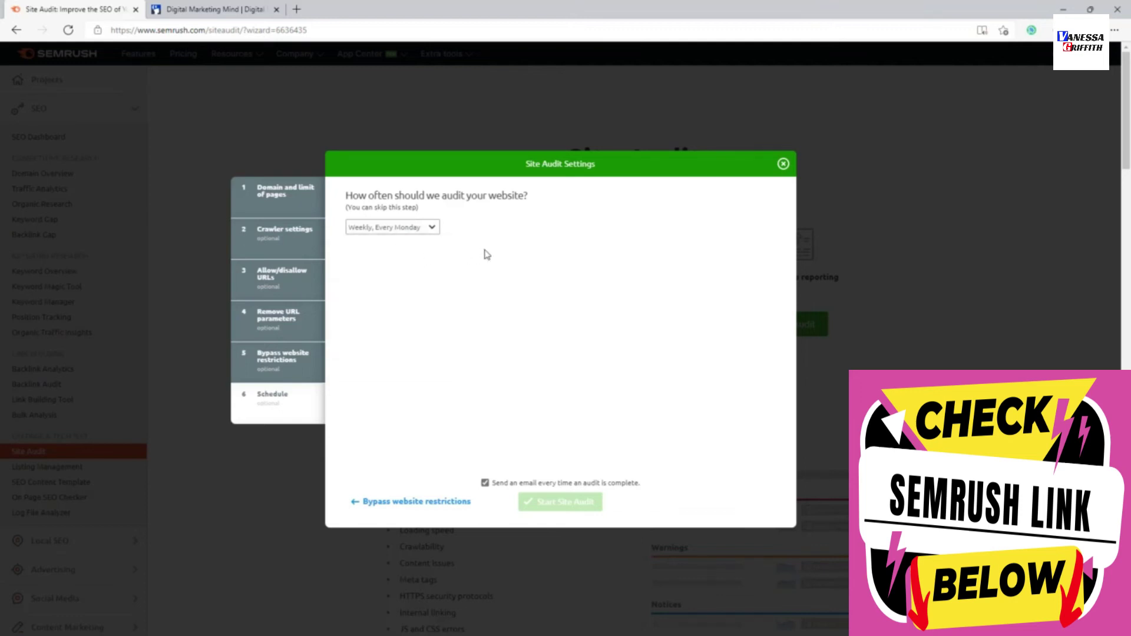
click(485, 483)
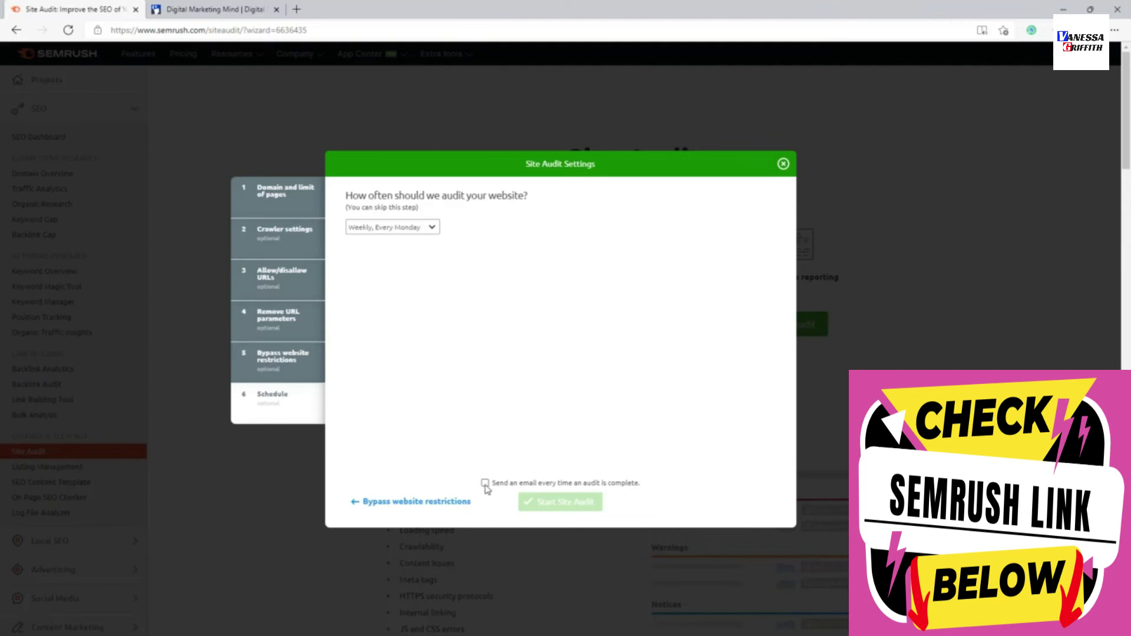
click(296, 211)
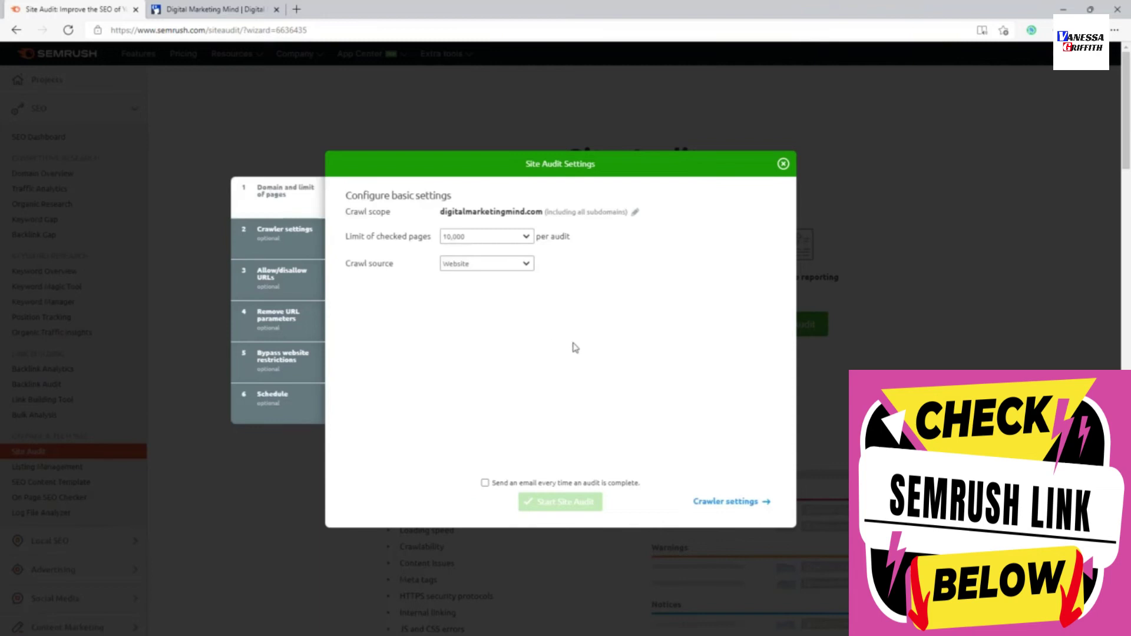
click(523, 483)
Recheck the remaining audit settings and turn off crawling with your credentials in the website restrictions.
click(284, 245)
click(284, 281)
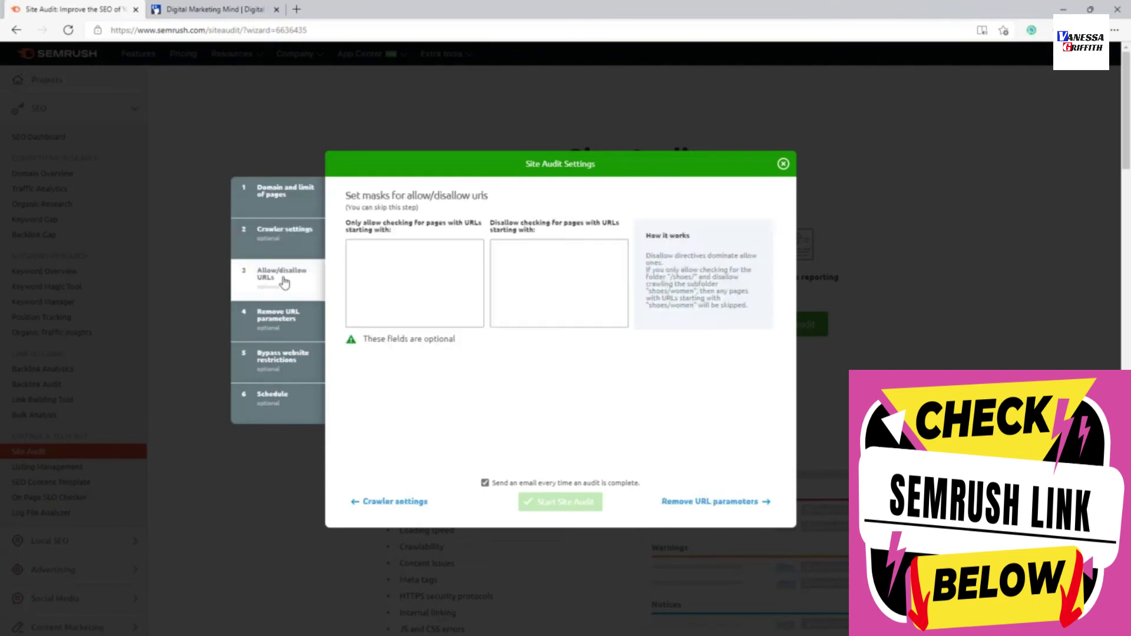
click(285, 329)
click(278, 299)
click(271, 373)
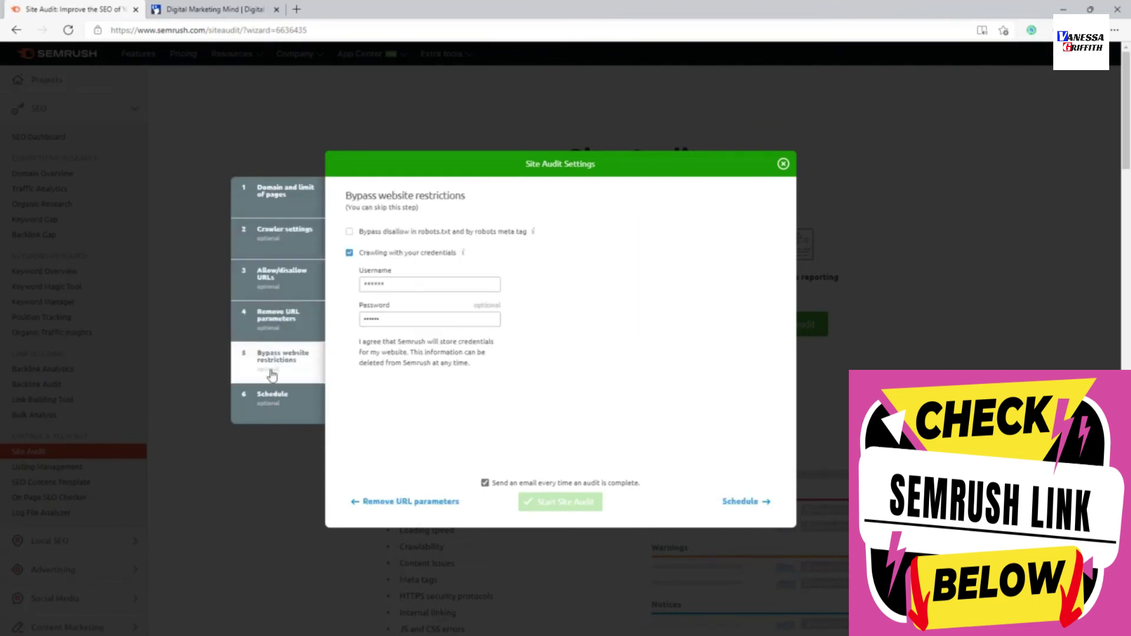
click(270, 395)
click(275, 354)
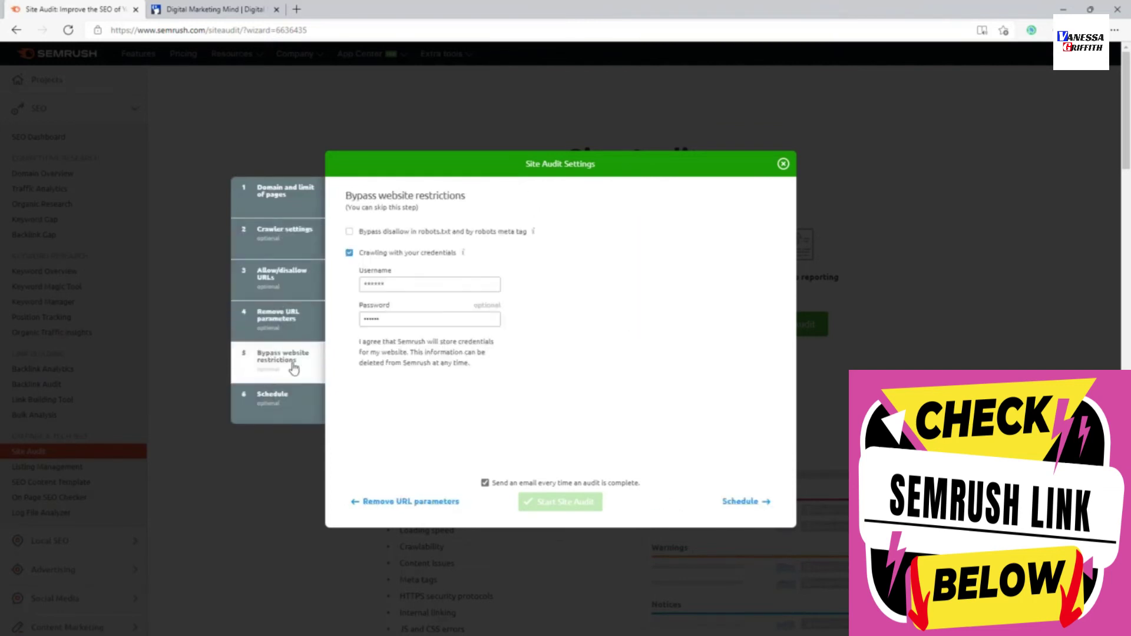
click(360, 253)
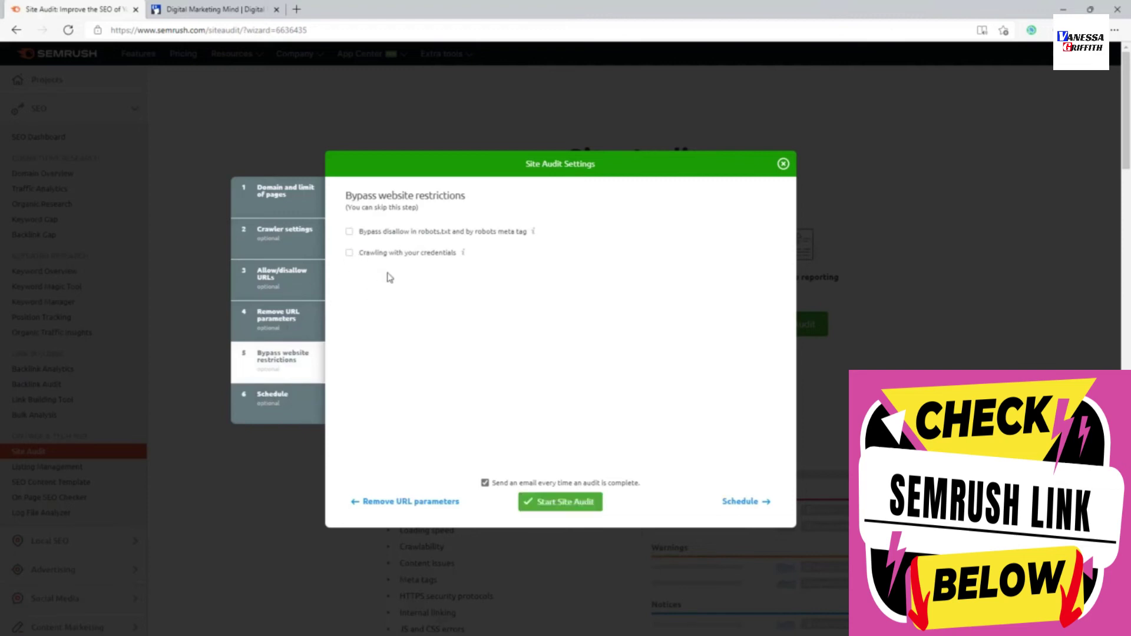
Turn off the email sent when an audit completes and start the site audit.
click(506, 484)
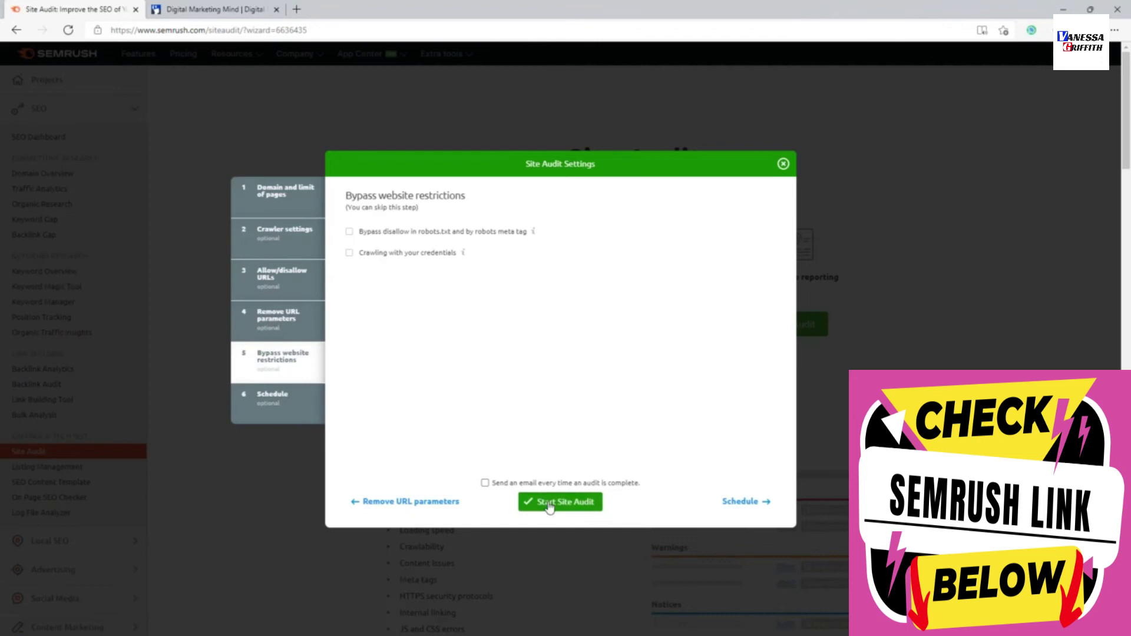
click(548, 505)
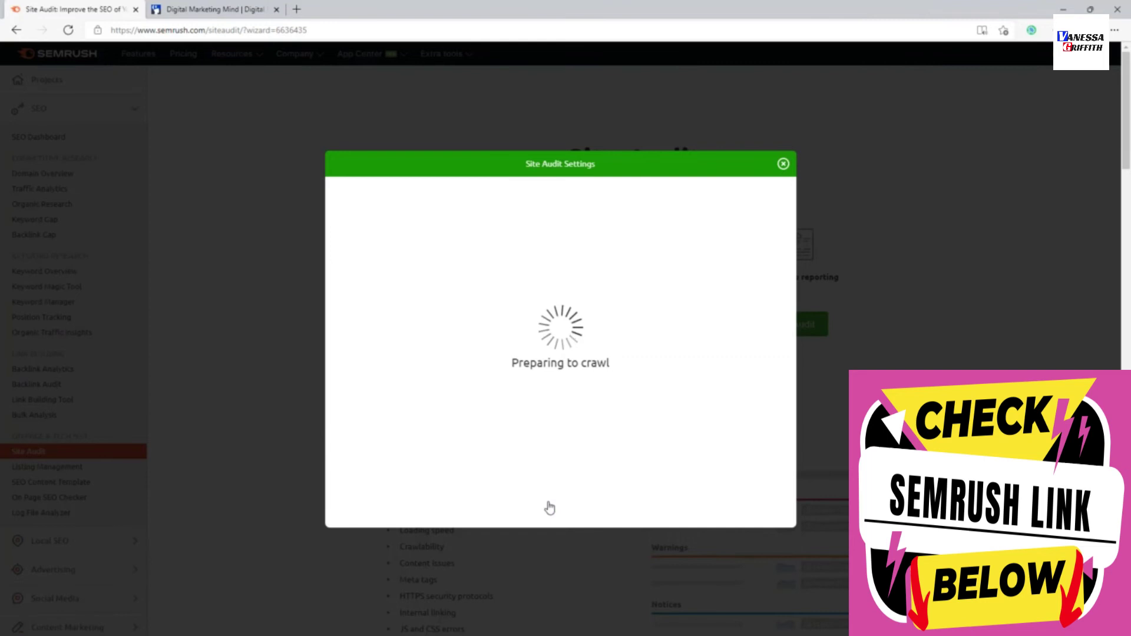
Glance at the audited website, return to the Digitalmarketingmind project dashboard and open its Site Audit report.
click(207, 9)
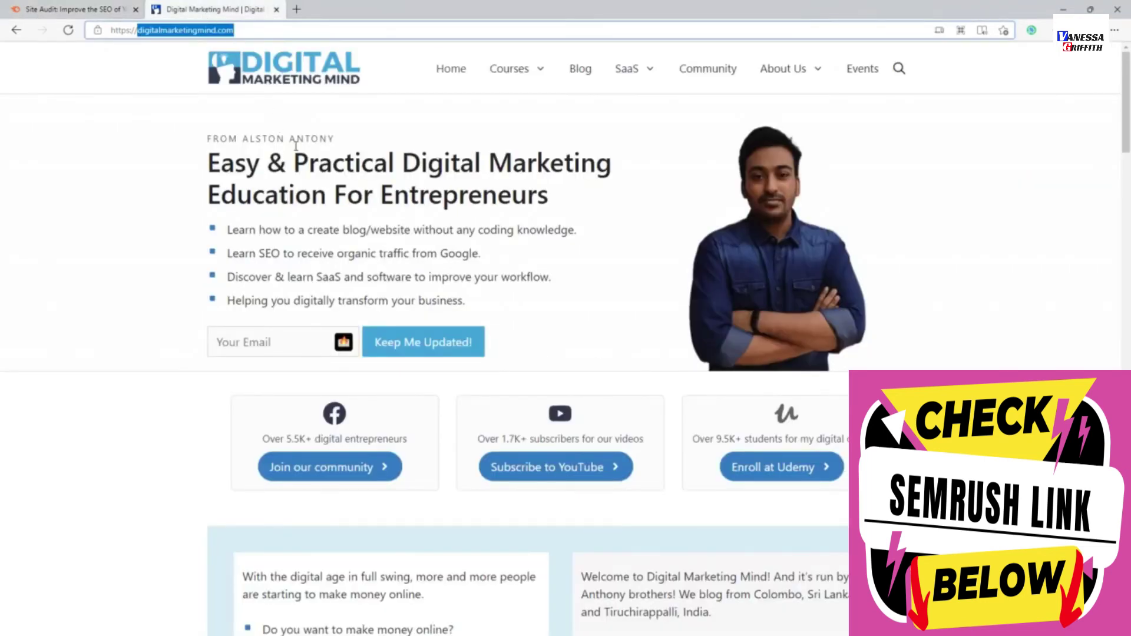
click(70, 10)
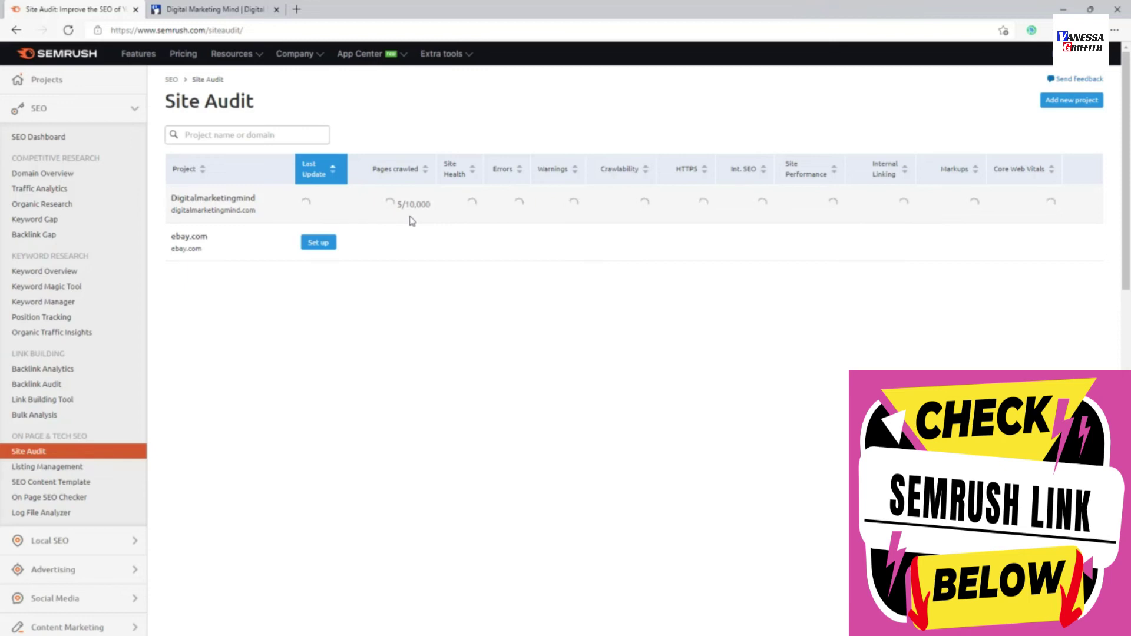
click(62, 84)
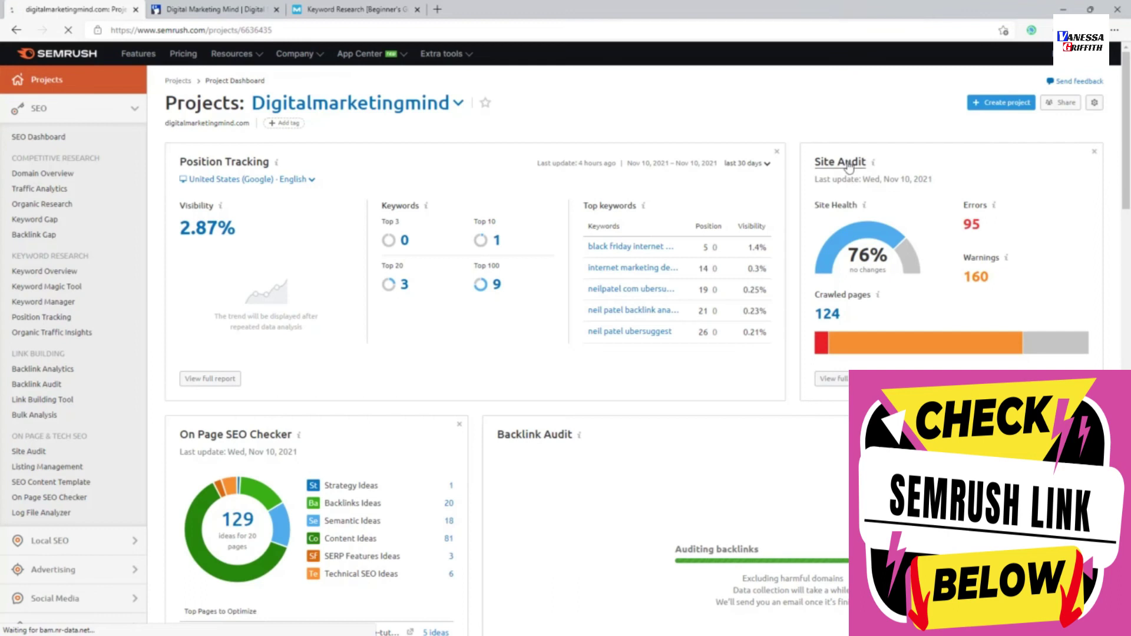
click(848, 165)
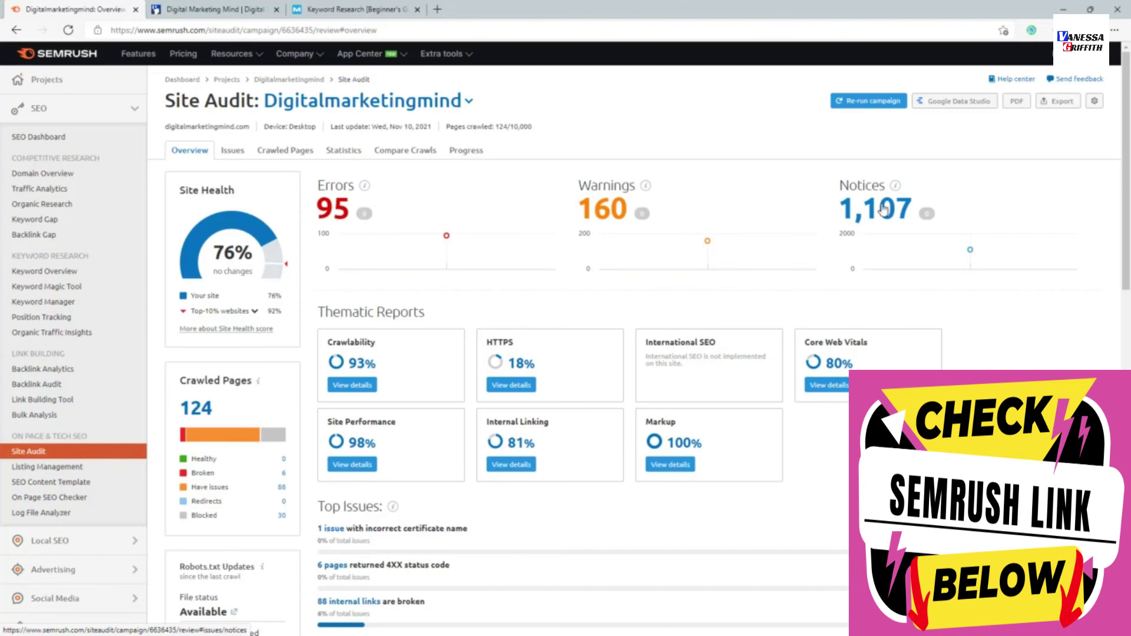
Look over the audit overview's site health, thematic reports and top issues, and open the full issues list.
scroll(677, 248, down, 2)
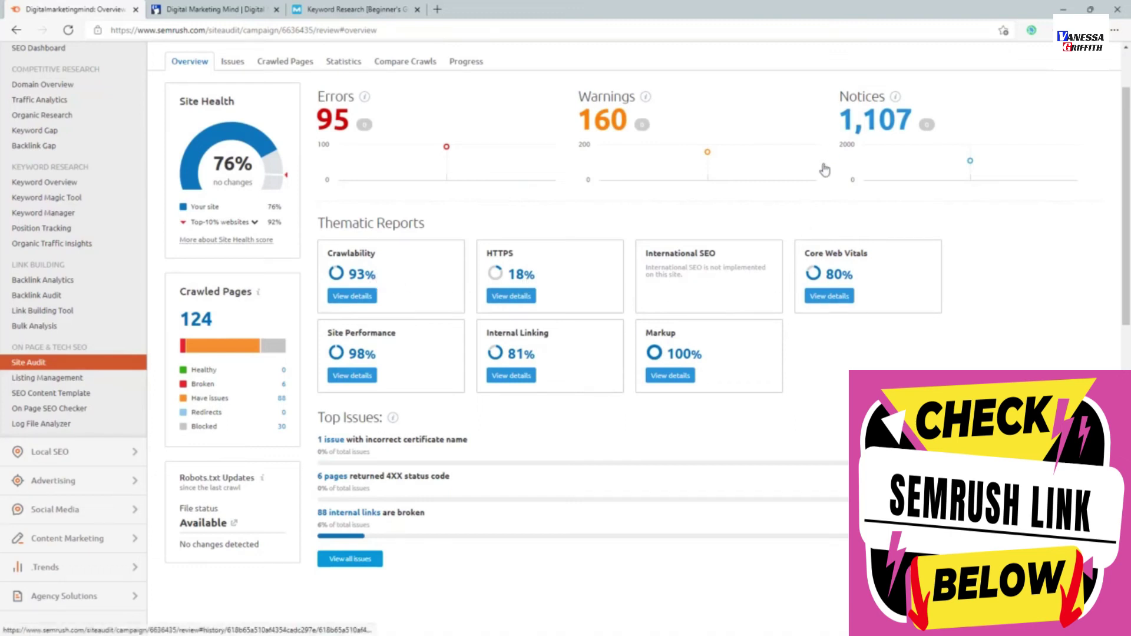
scroll(222, 221, up, 2)
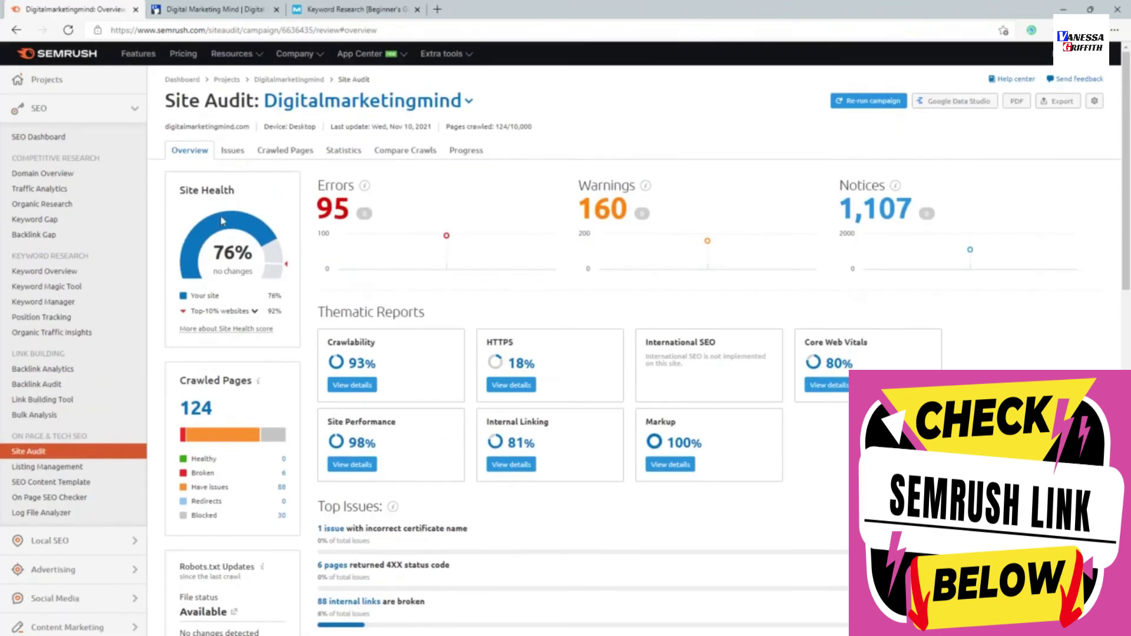
click(233, 153)
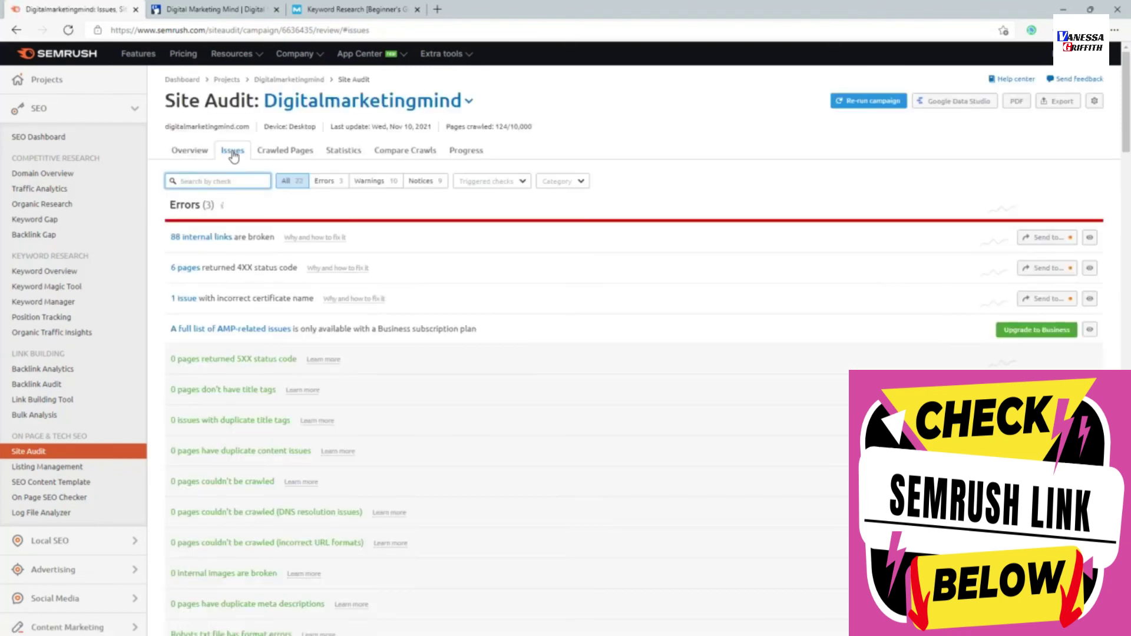
Inspect the broken internal links error, including its fix guidance, HTTP codes and page 6 of the affected URLs.
click(214, 238)
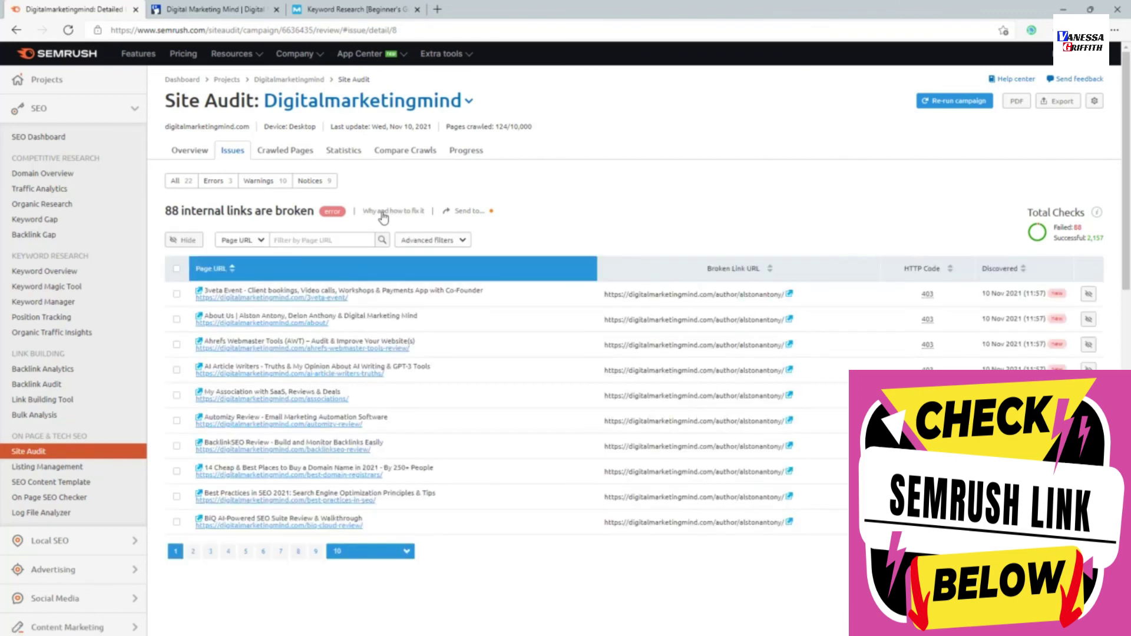
click(405, 217)
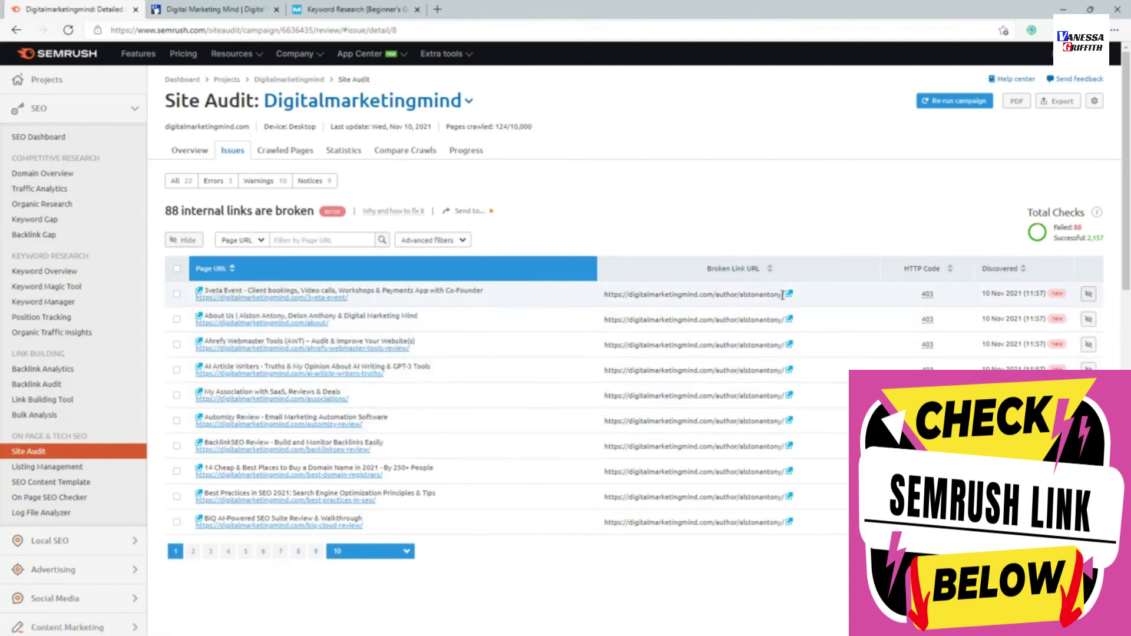
mouse_move(928, 295)
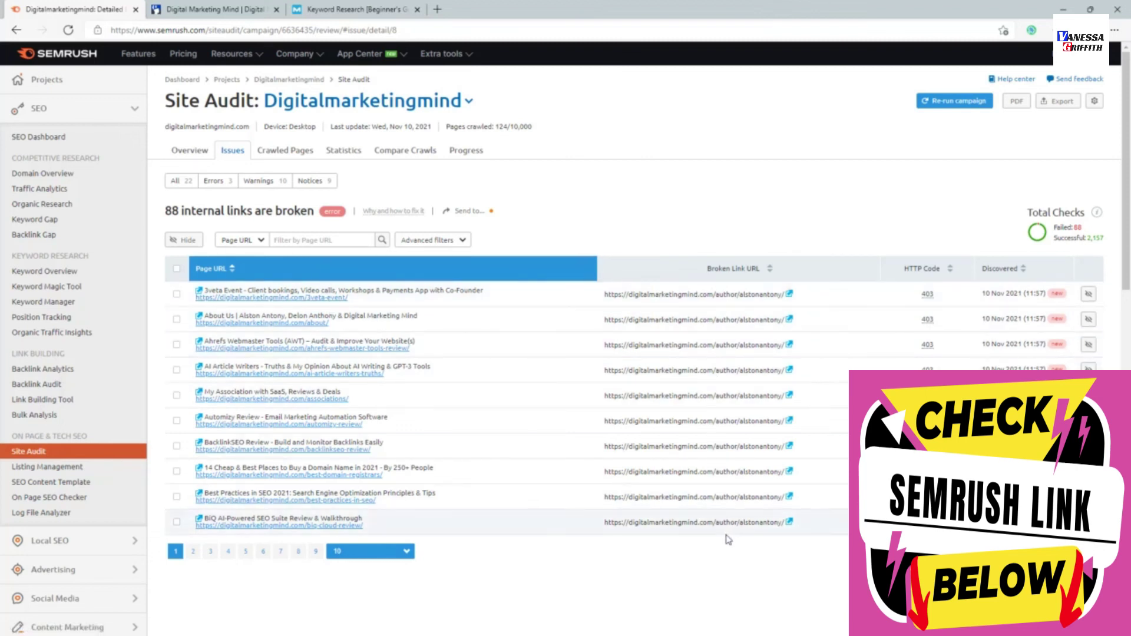
click(260, 552)
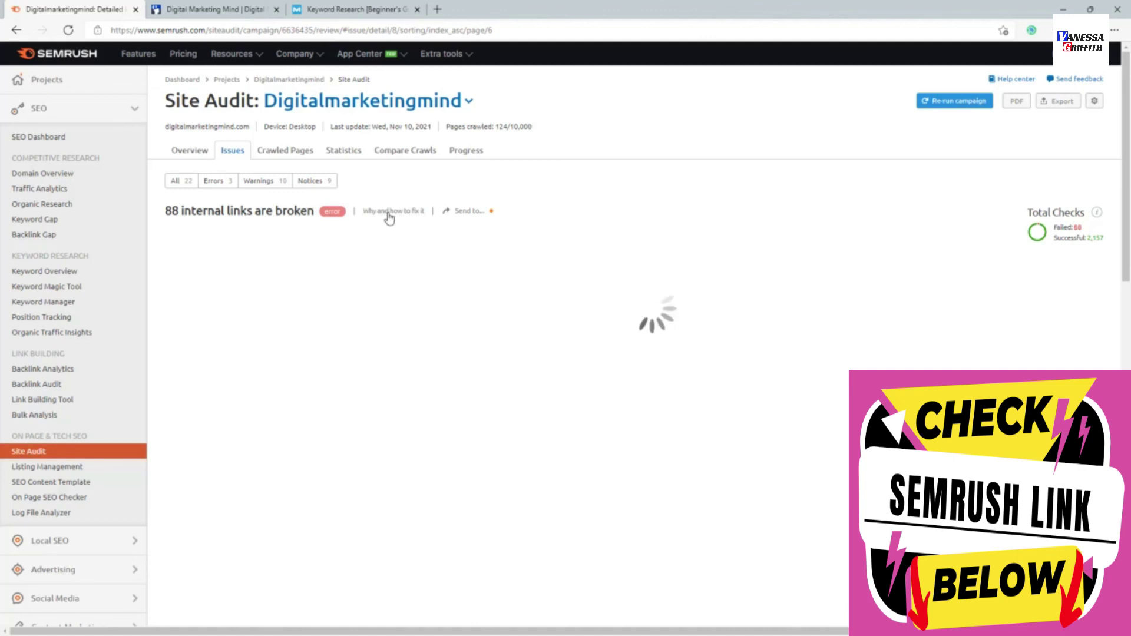
From the issues list, examine the pages that returned a 4XX status code and their fix guidance, and return to the list.
click(233, 152)
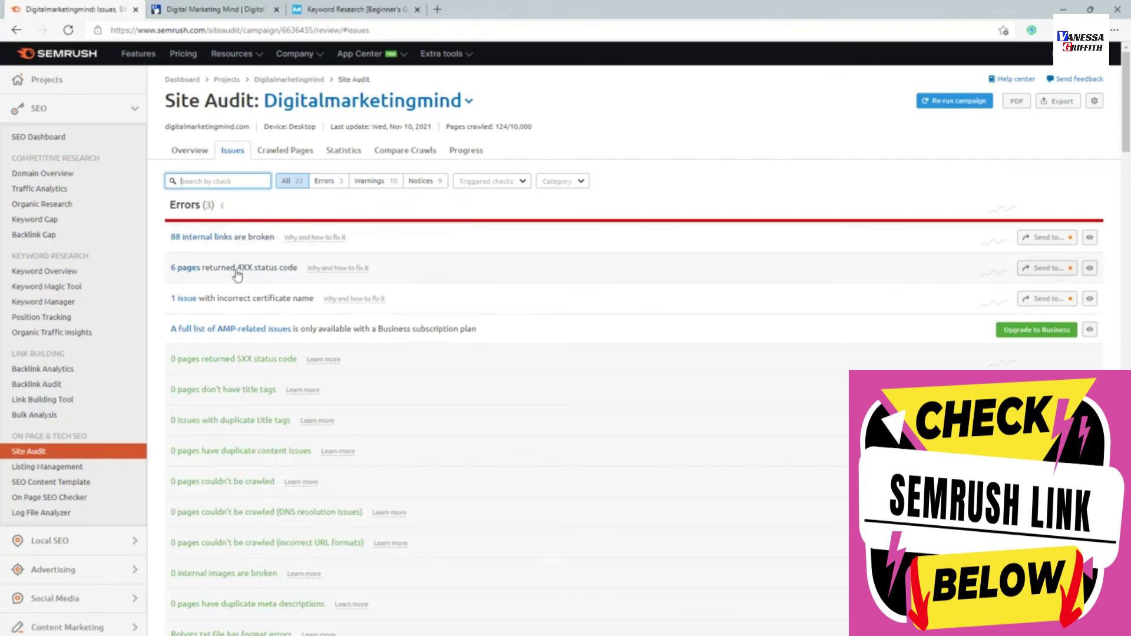
click(320, 269)
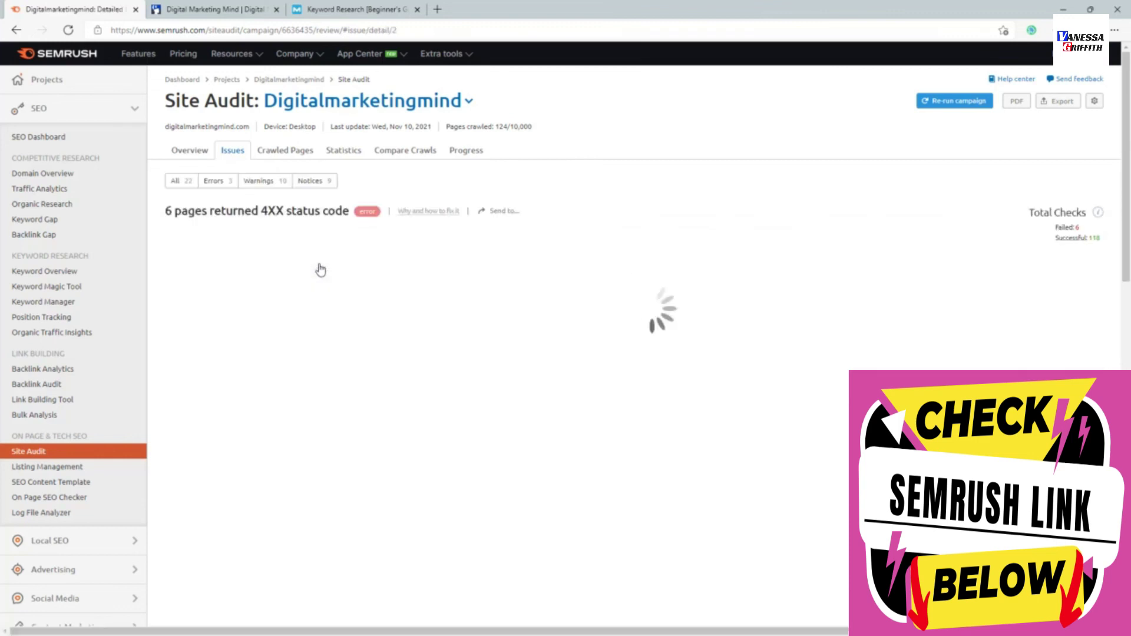
click(414, 214)
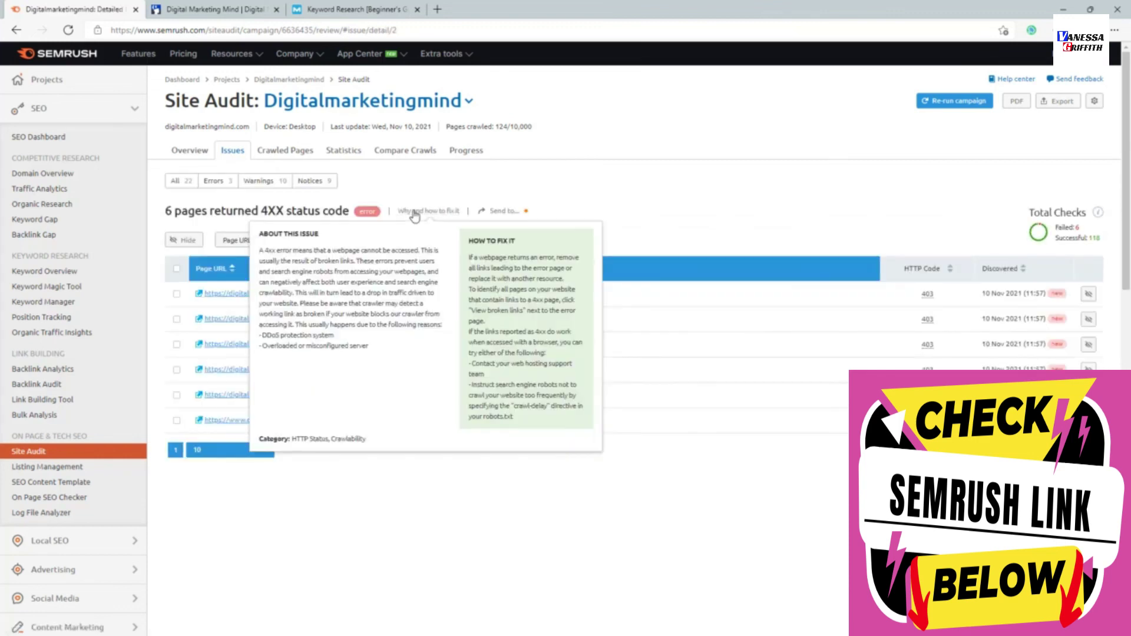
click(618, 219)
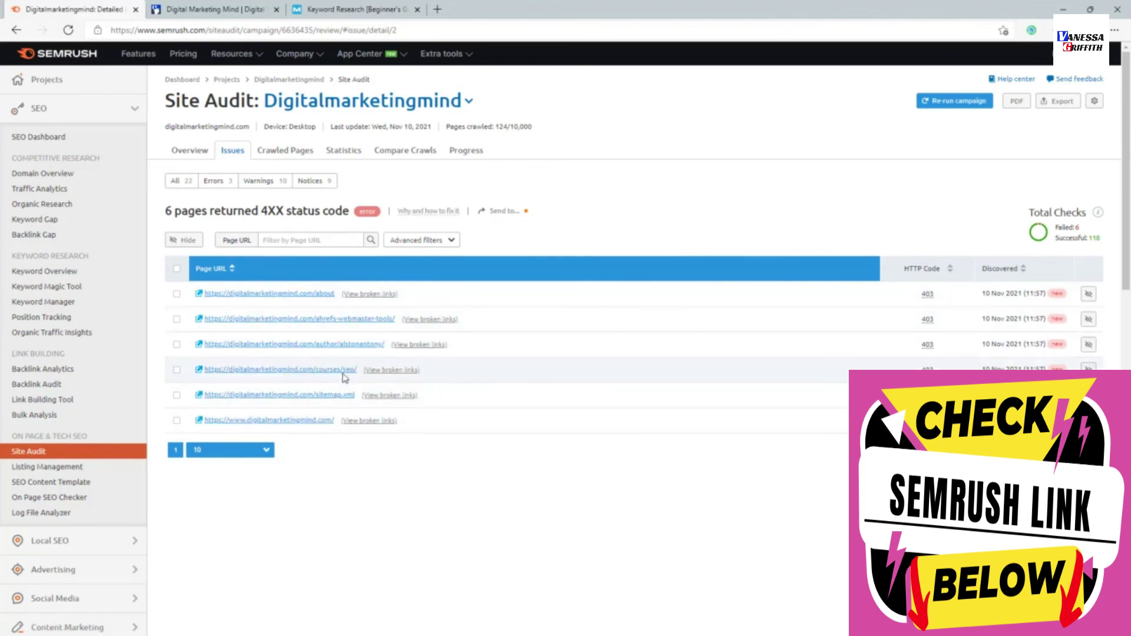
click(236, 154)
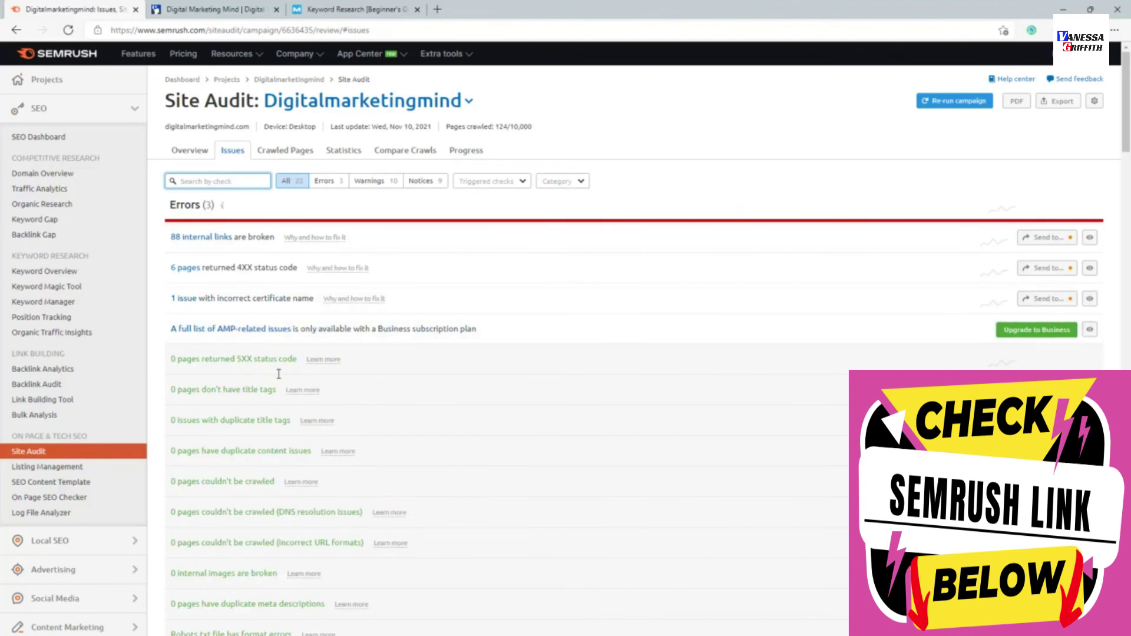
Review the crawled pages and expand the /category directory in their site structure.
click(286, 155)
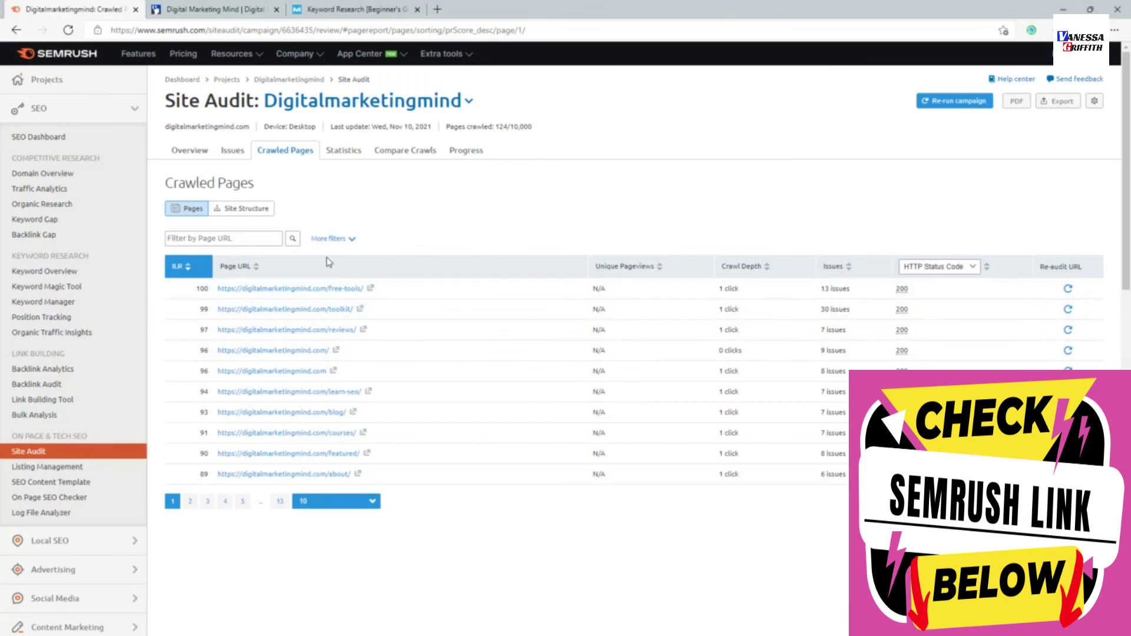
click(263, 215)
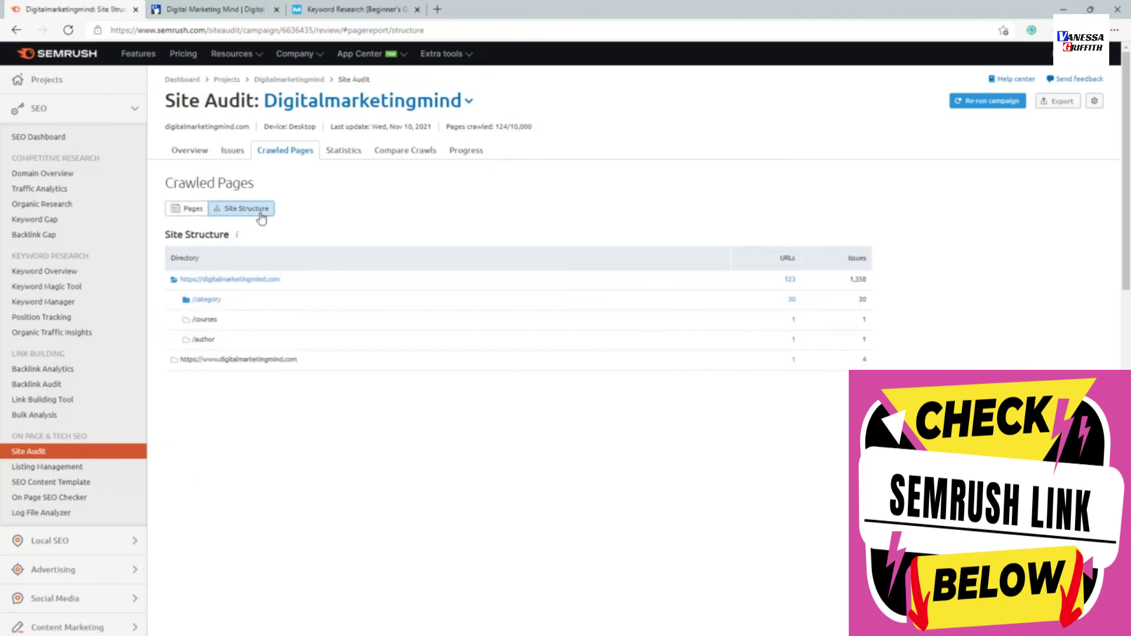
click(209, 303)
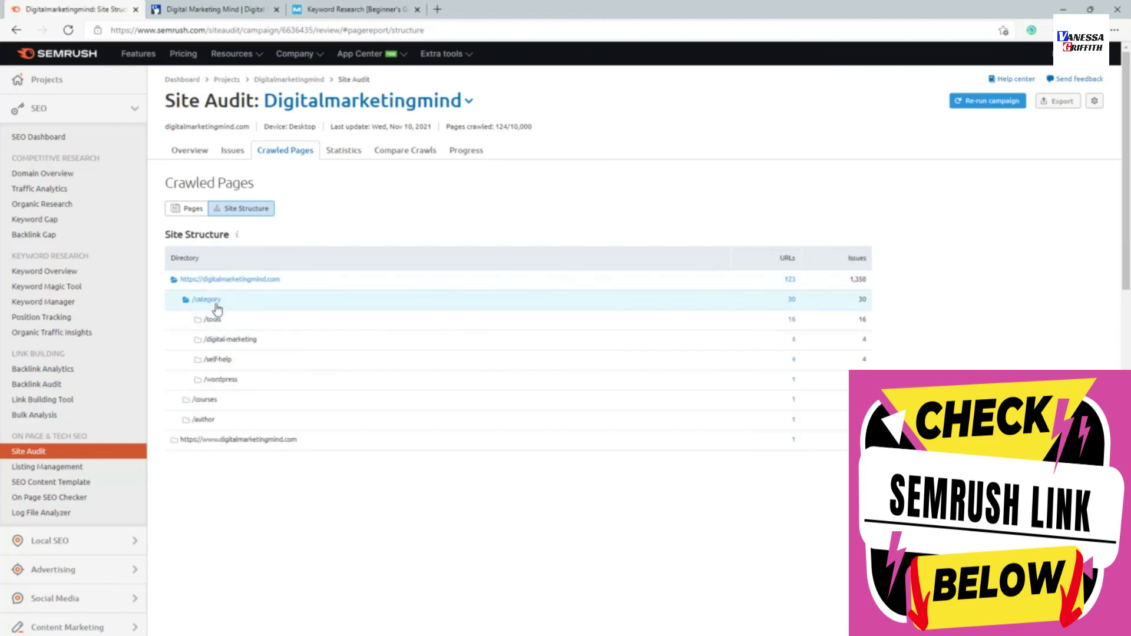
View the audit statistics as a list and as graphs, and check the crawl comparison.
click(344, 152)
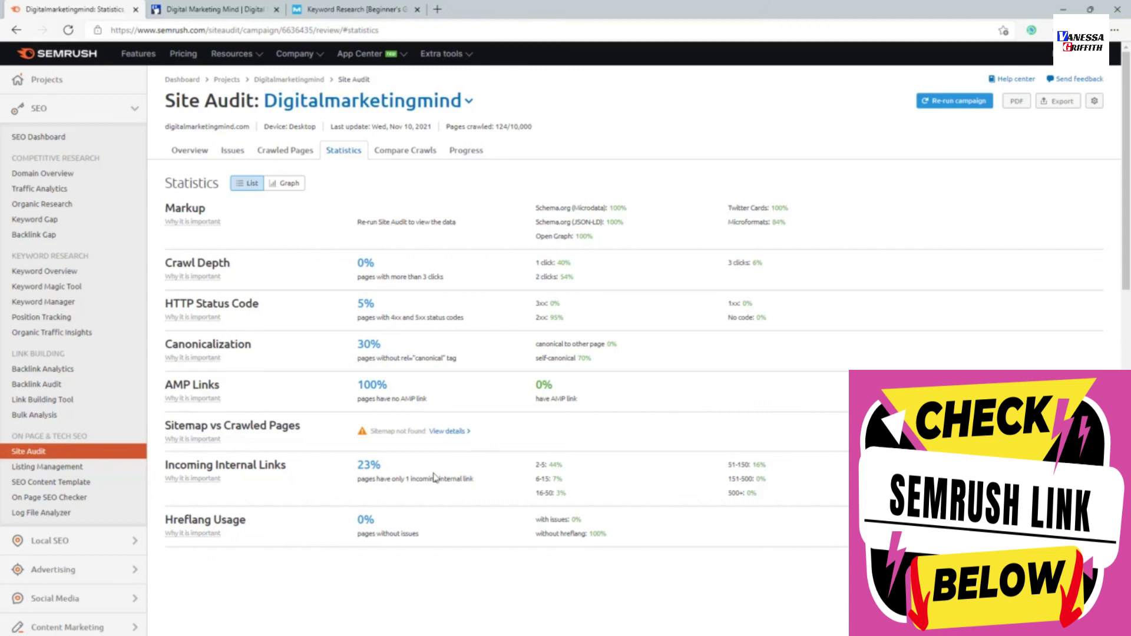
click(284, 183)
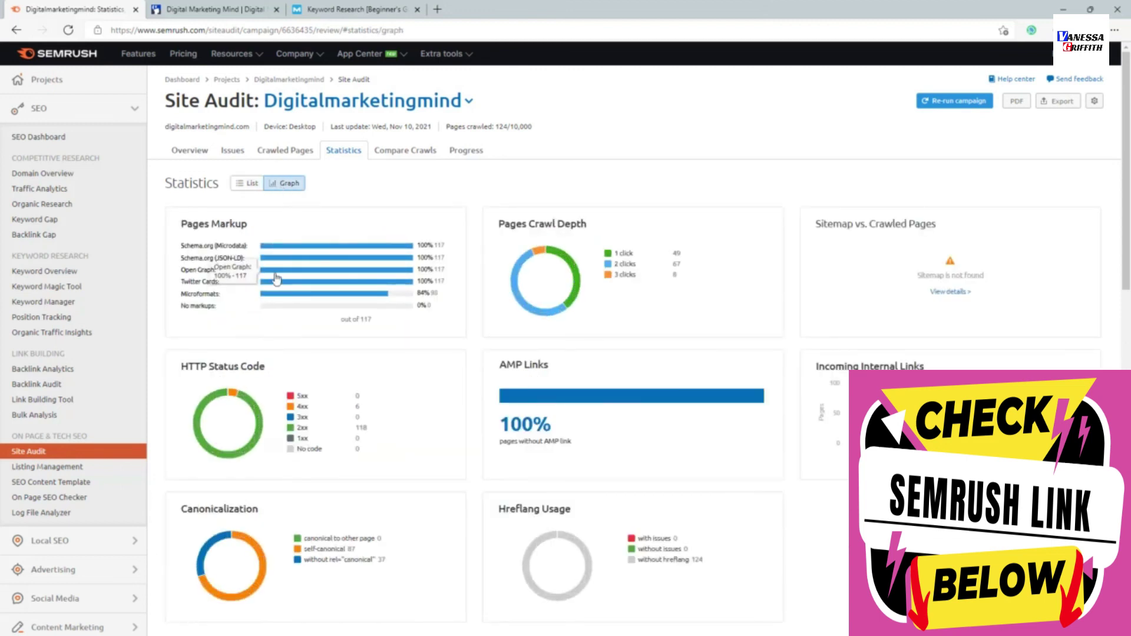
click(399, 155)
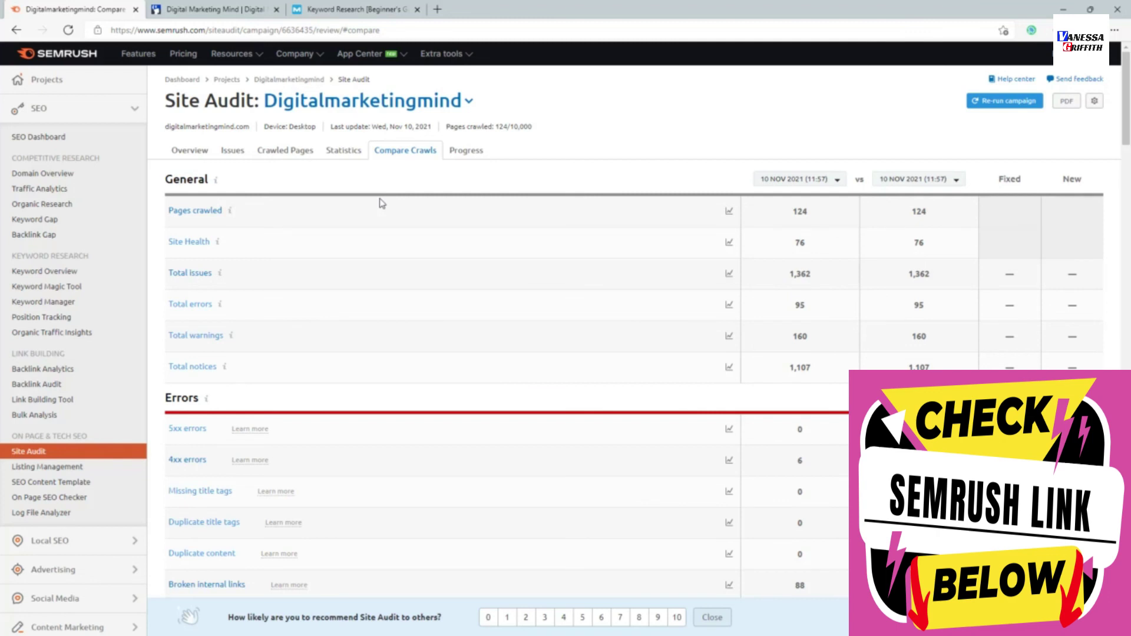
Review the audit progress chart and its selectable metrics, and return to the Digitalmarketingmind project dashboard.
double_click(471, 151)
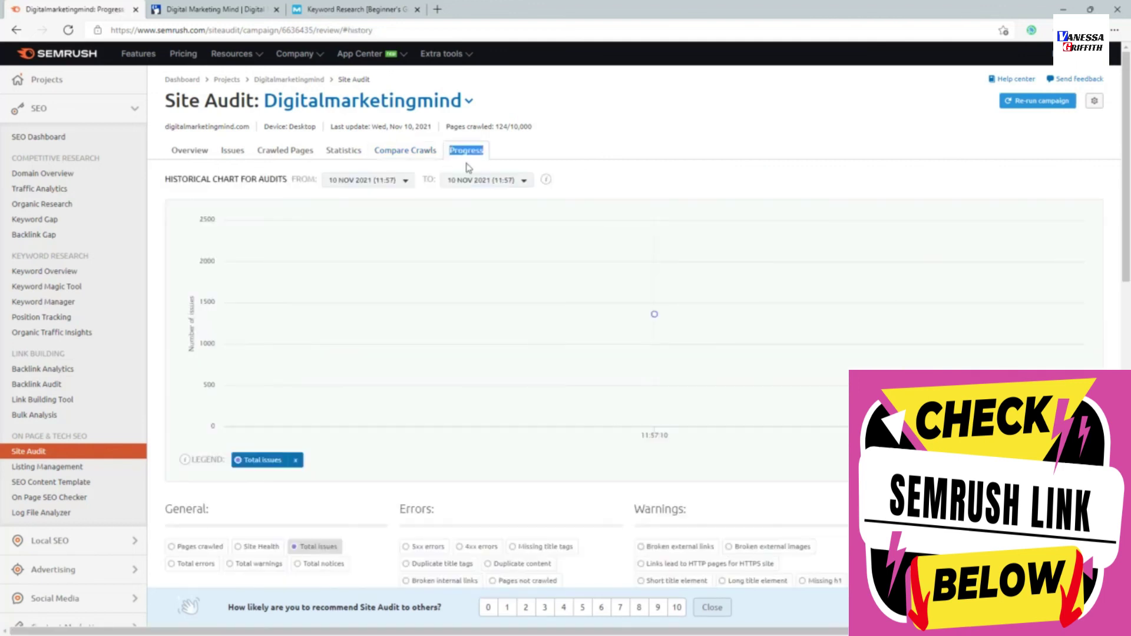
scroll(591, 292, down, 3)
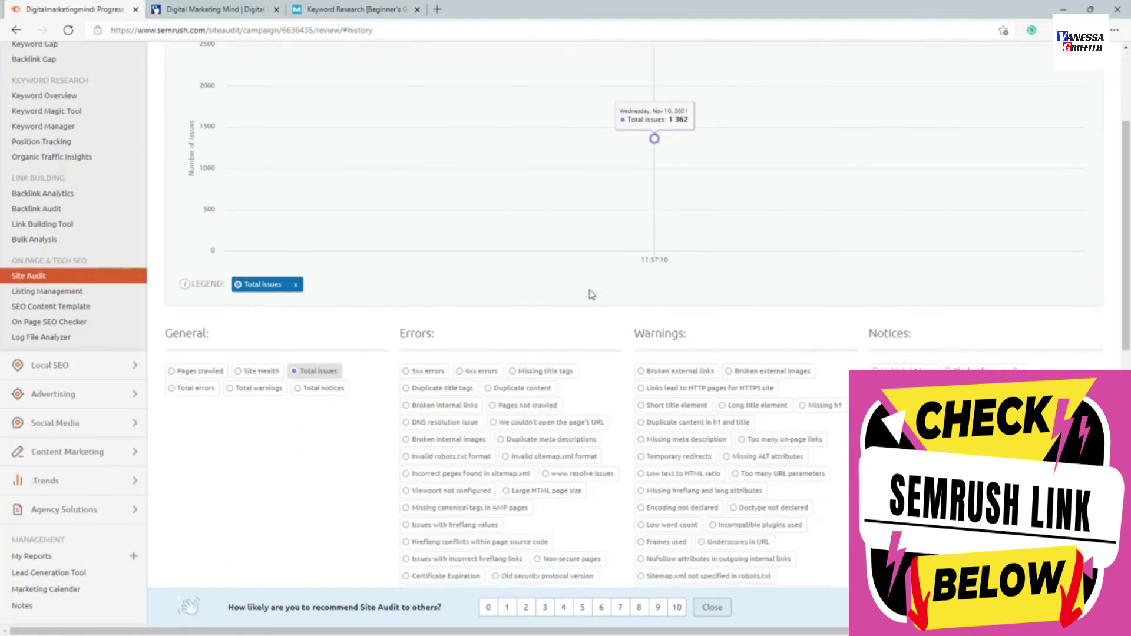
scroll(591, 293, up, 2)
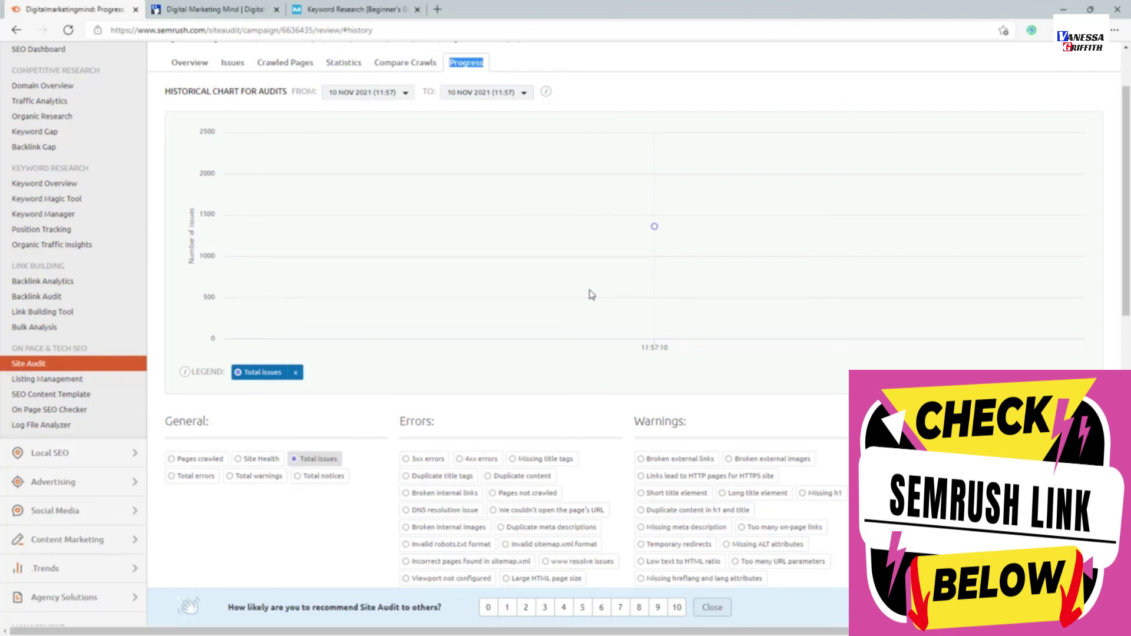
scroll(592, 294, up, 2)
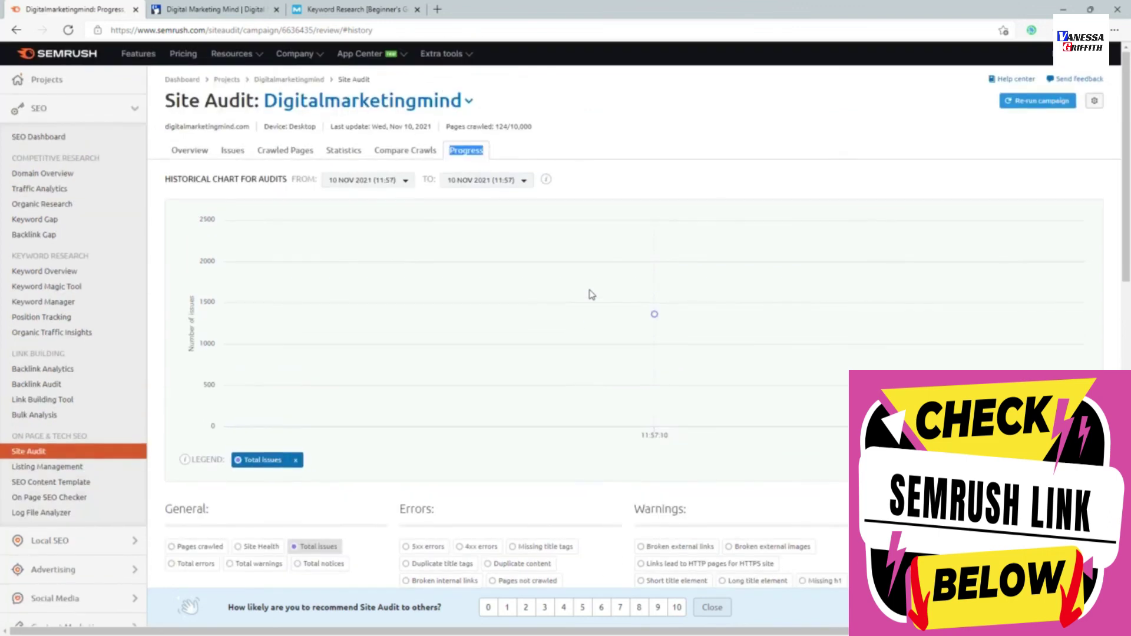
click(592, 133)
click(287, 83)
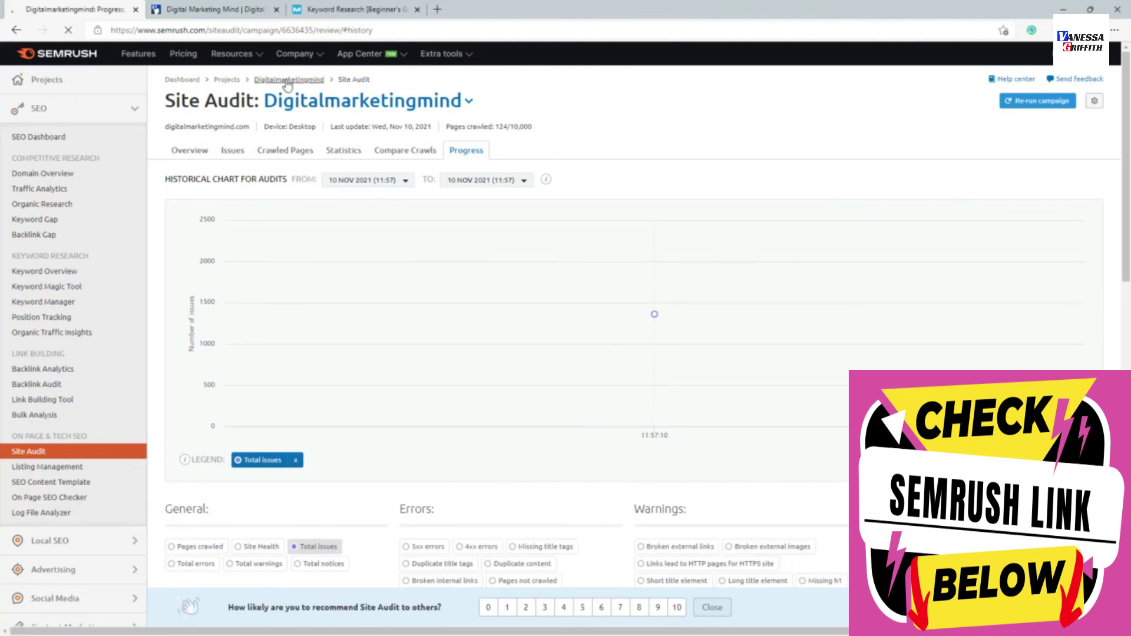